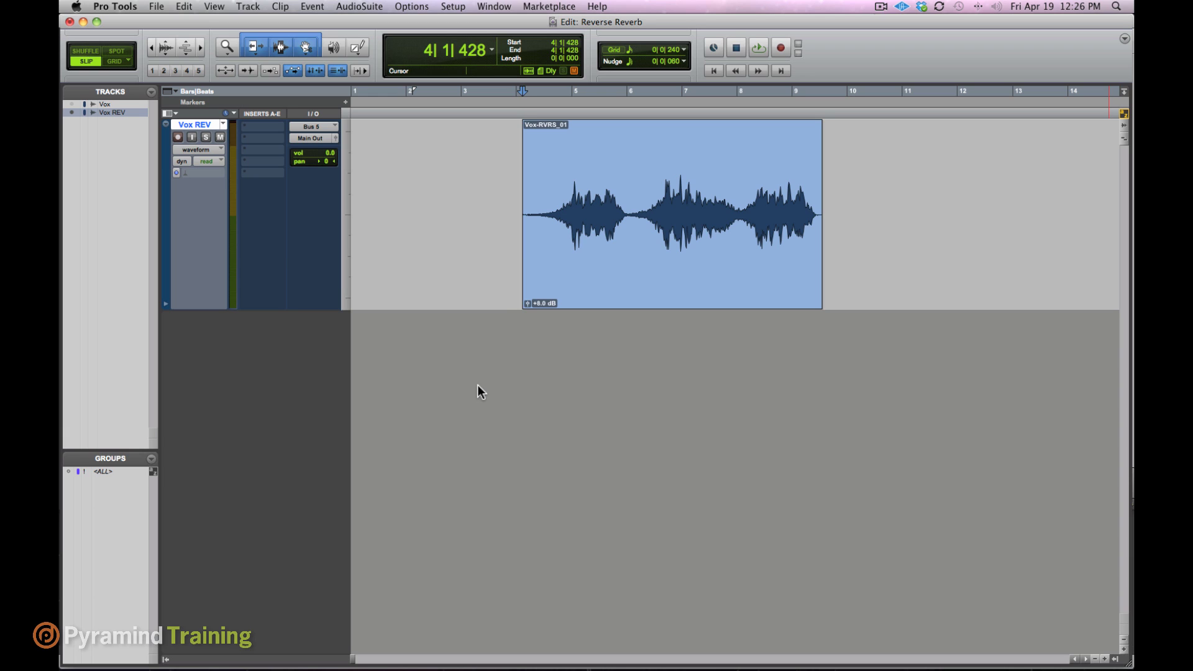
Step: Audition the reversed reverb clip, then hide and deactivate the Vox REV track
key(space)
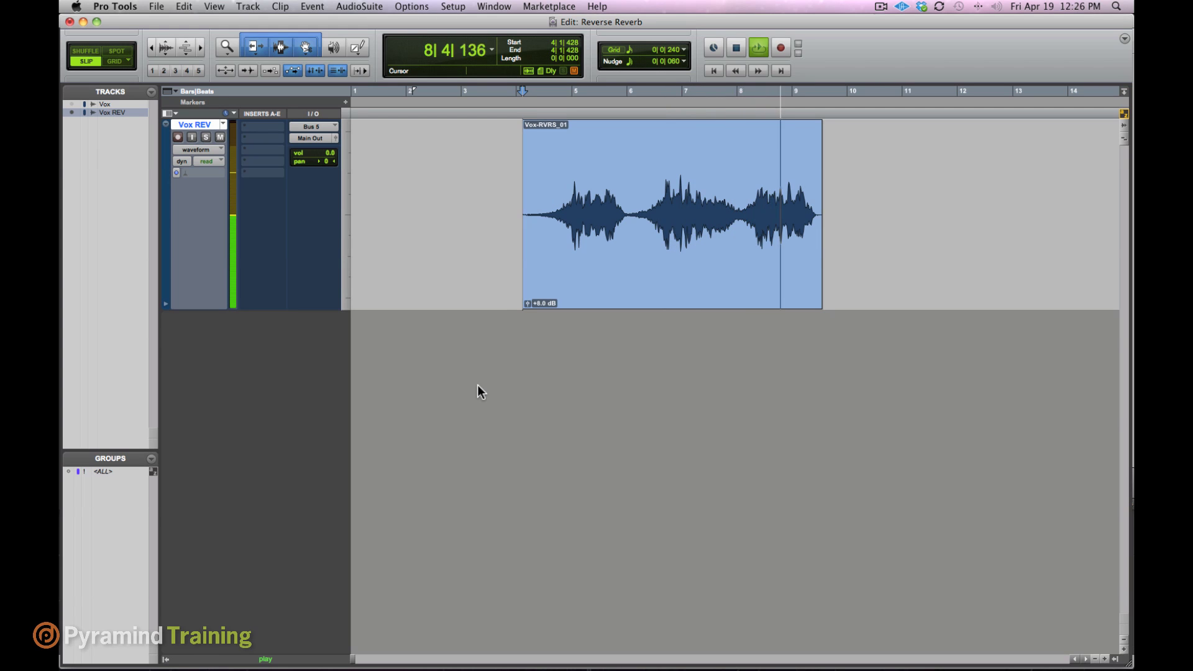
key(space)
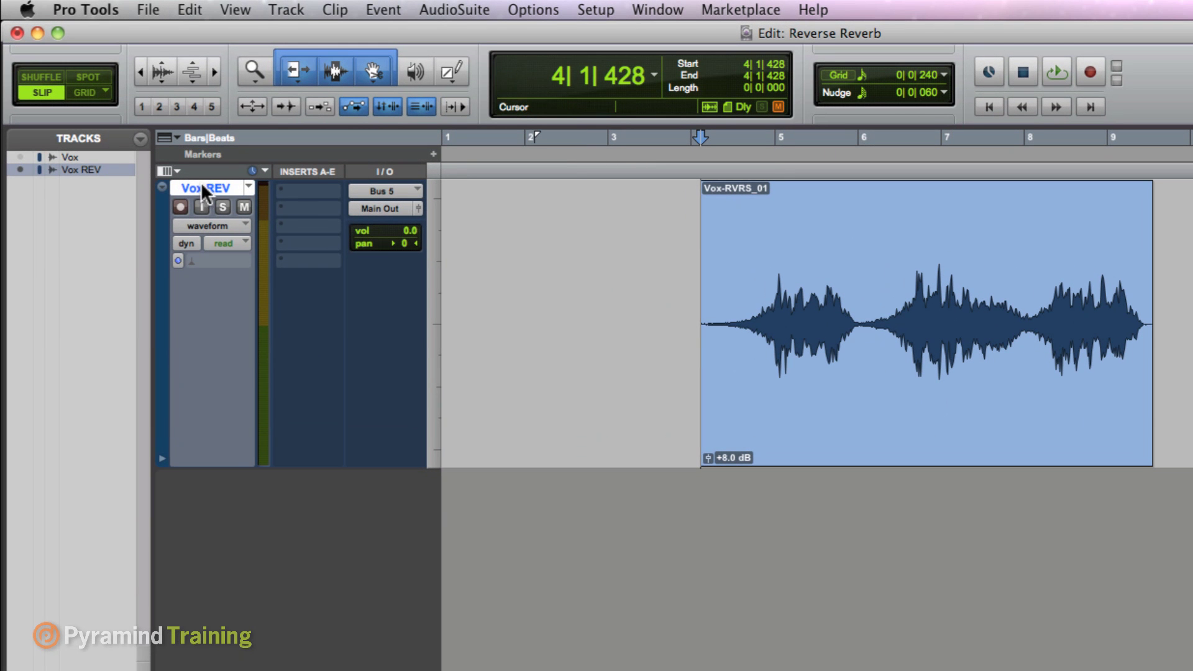
right_click(202, 186)
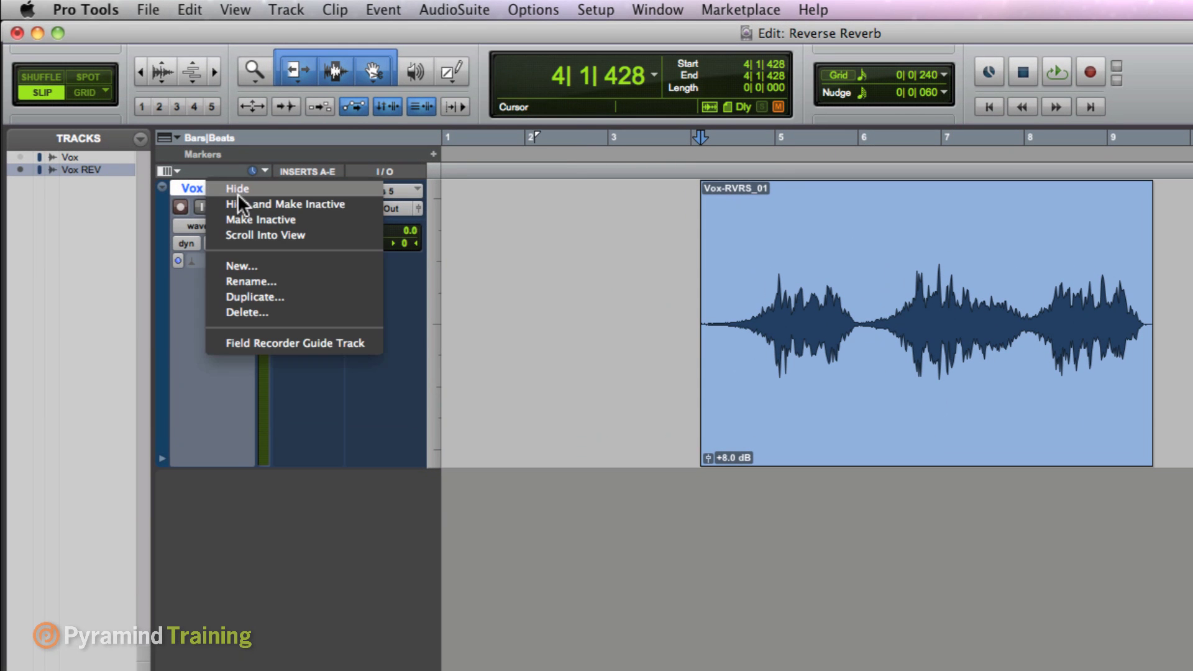
click(273, 198)
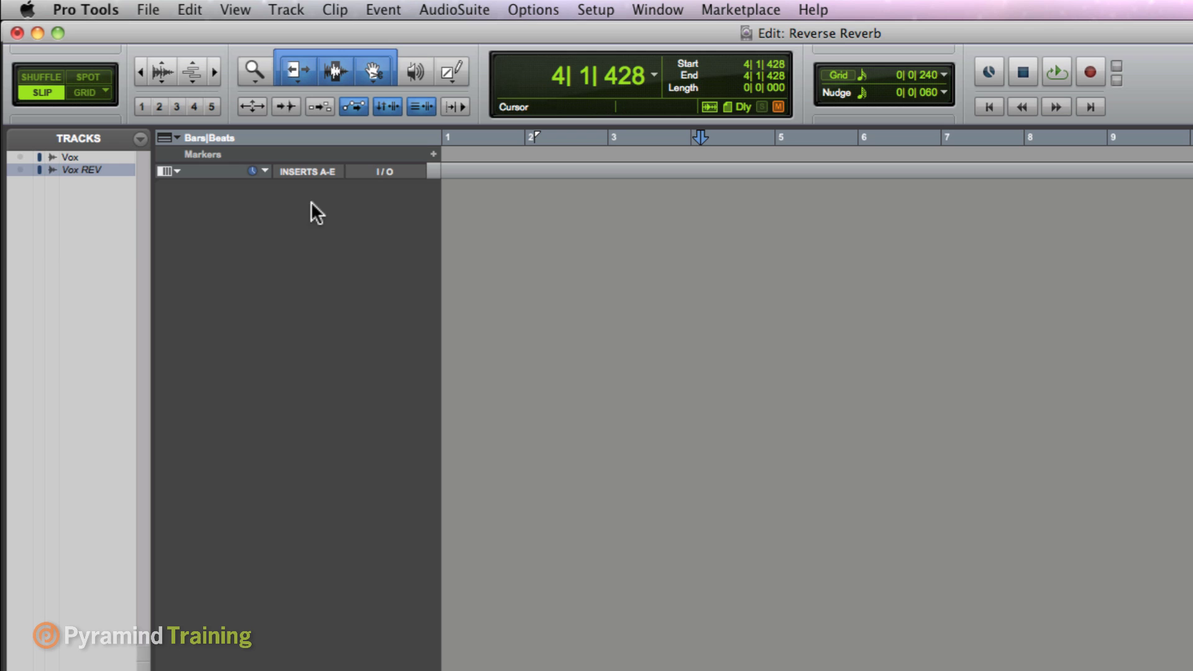
Step: Show and unmute the Vox track, then play the original vocal from the clip start
click(21, 156)
click(731, 222)
key(Tab)
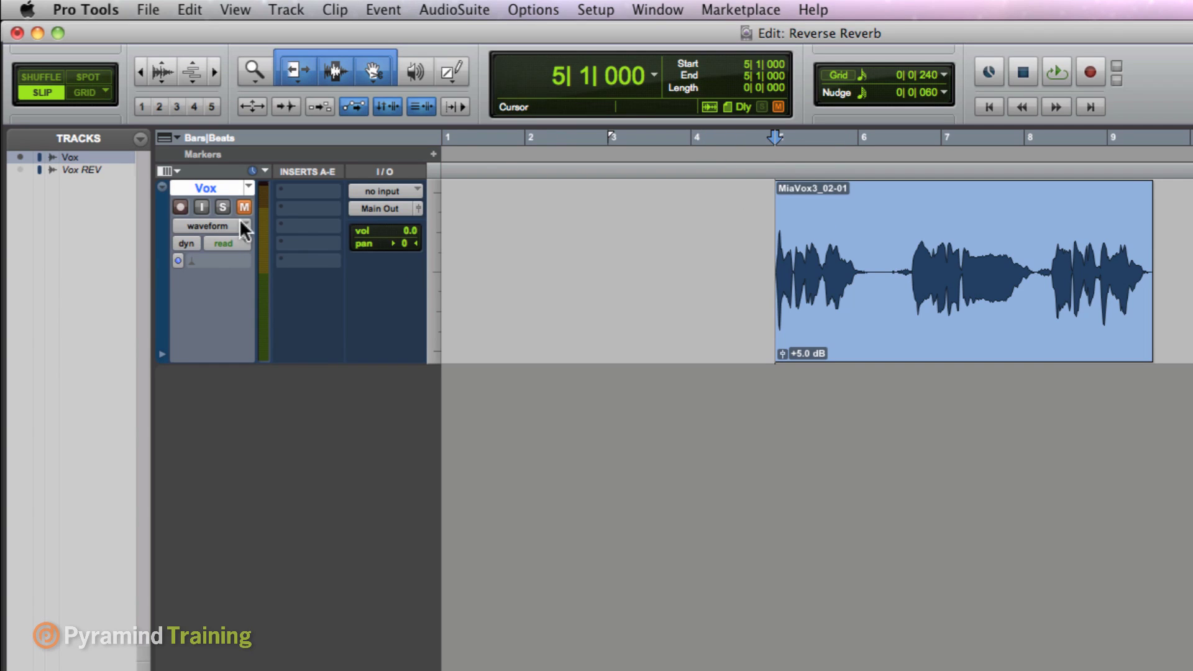
click(244, 207)
key(space)
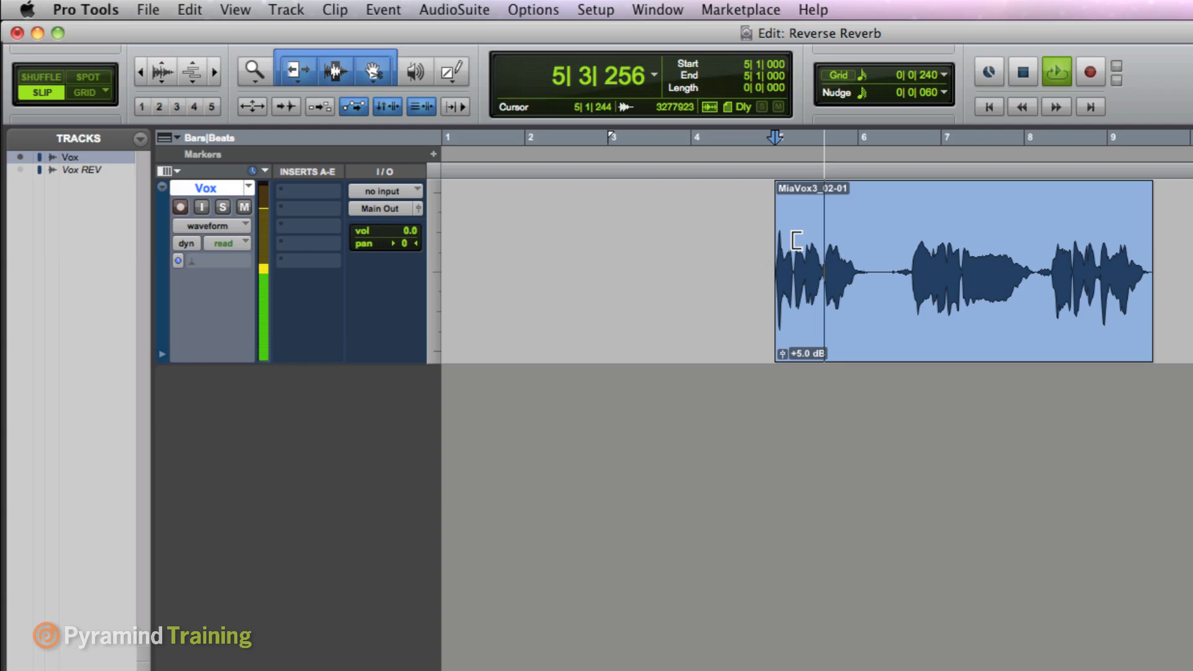
key(space)
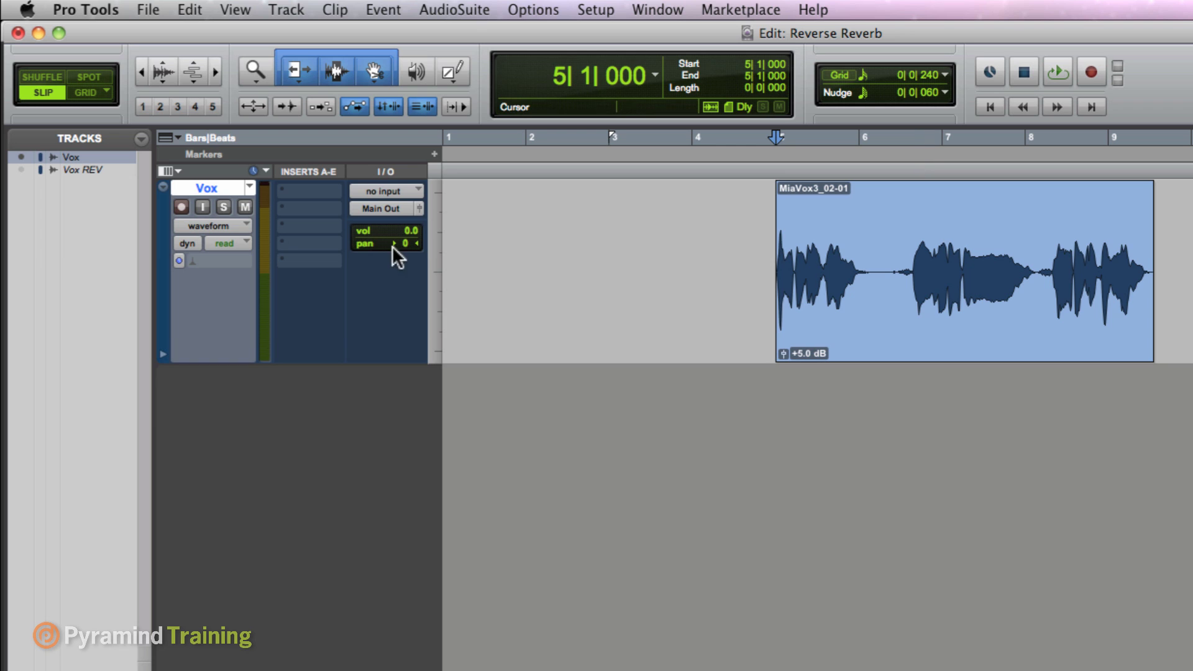
Step: Duplicate the Vox track as Vox.dup1
key(alt+shift+d)
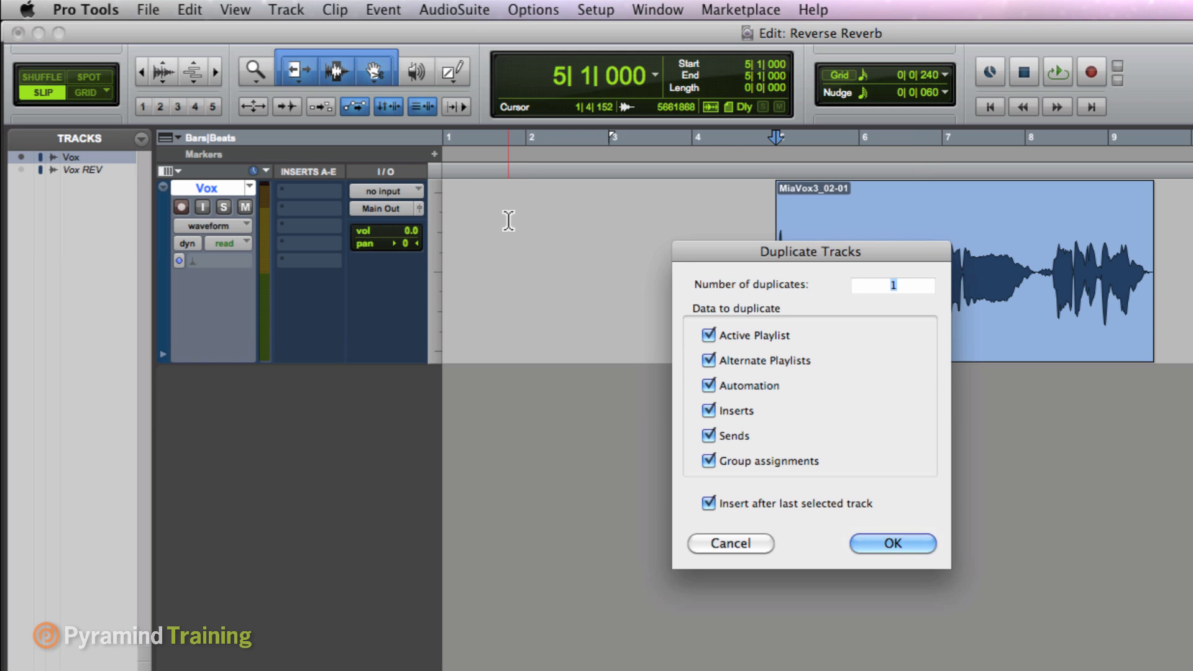
click(861, 544)
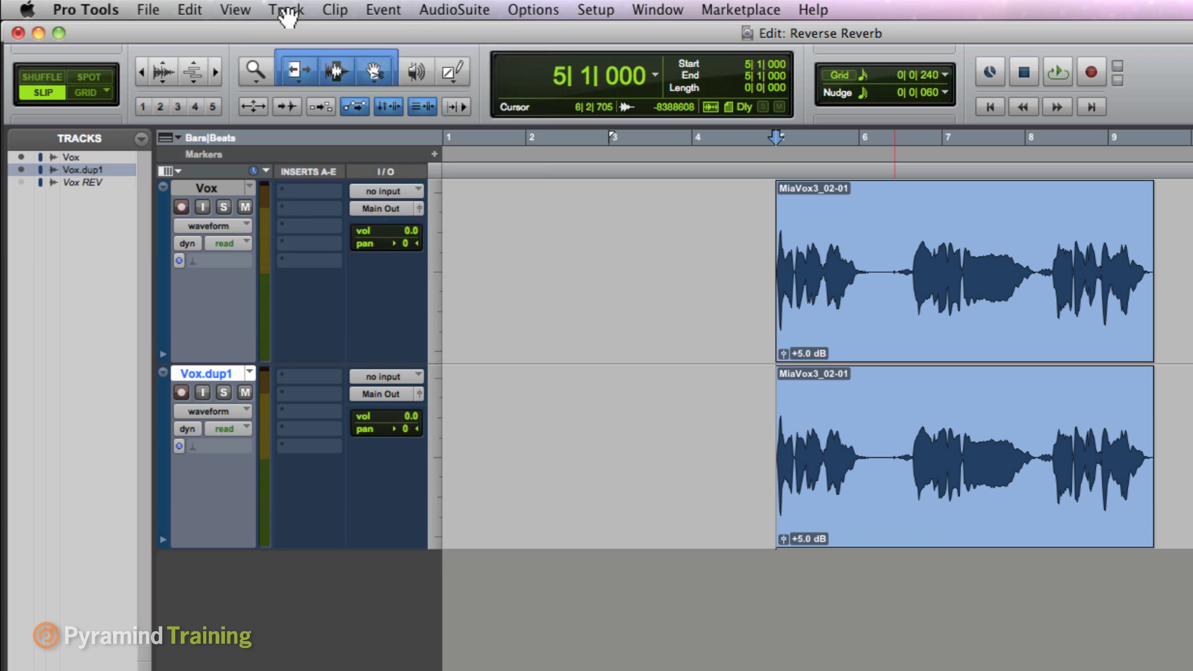
click(286, 11)
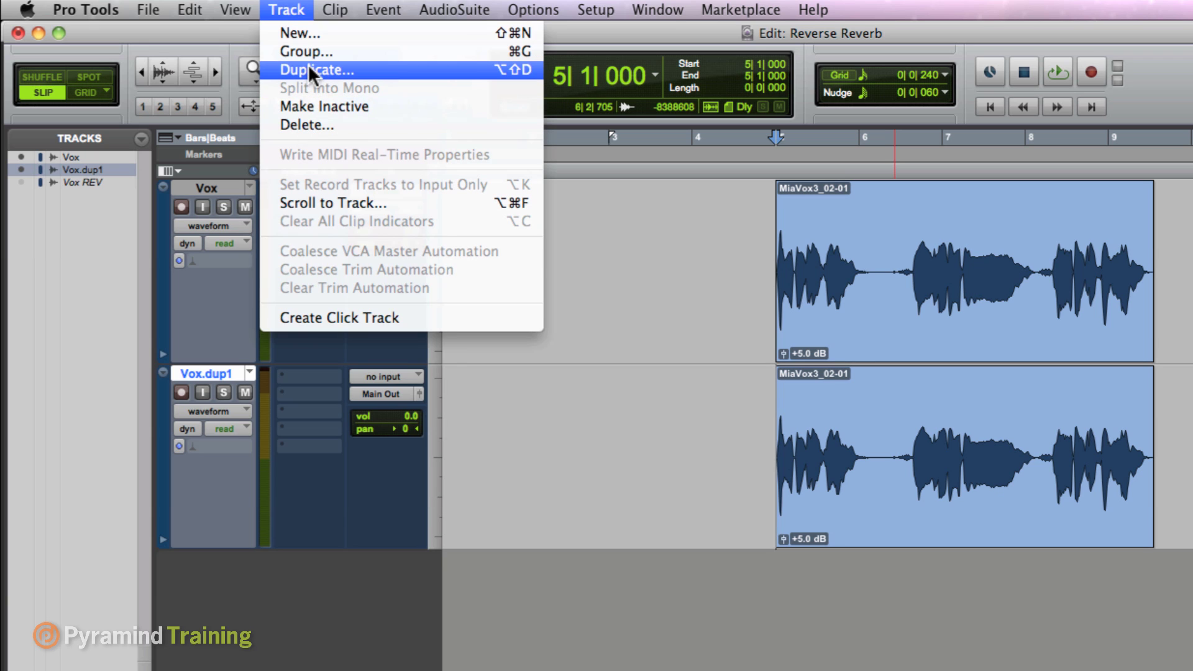
click(711, 264)
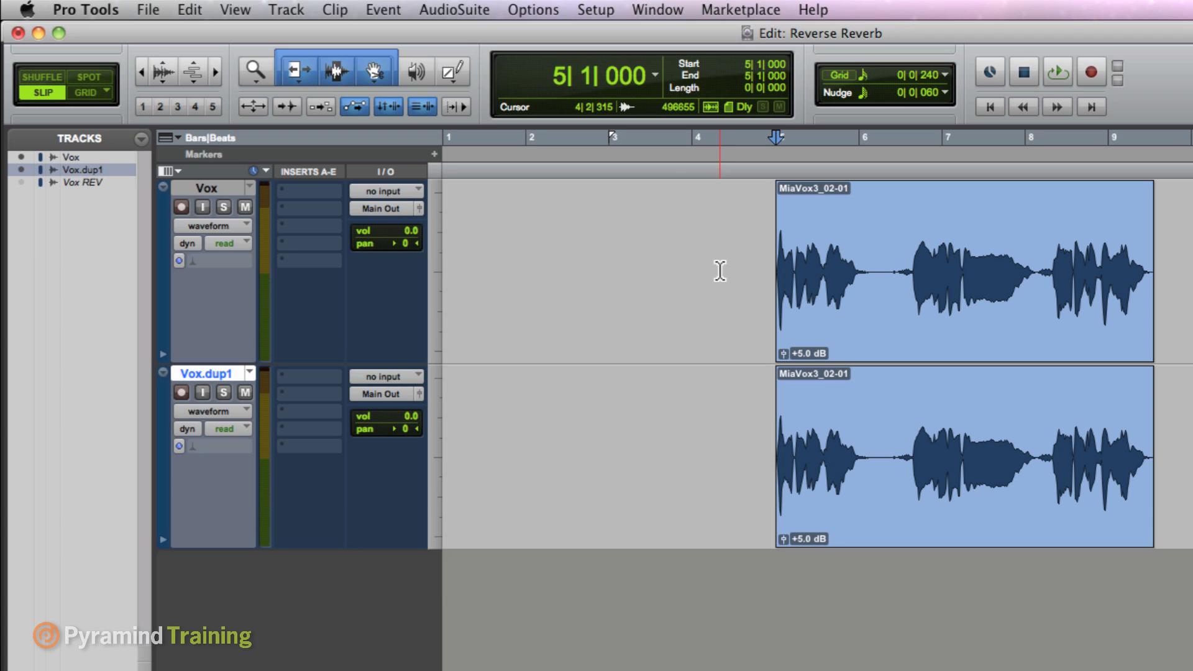
Step: Reverse the Vox.dup1 vocal clip with AudioSuite Reverse into MiaVox3-RVRS_08-02, then play it
click(965, 530)
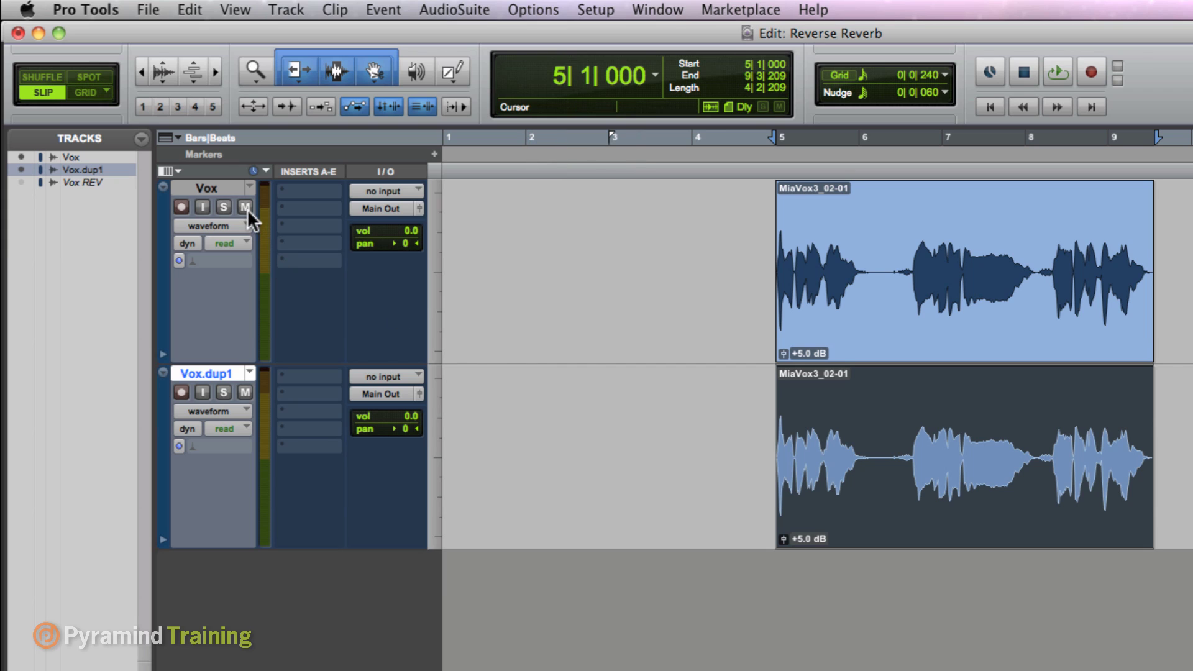
click(465, 8)
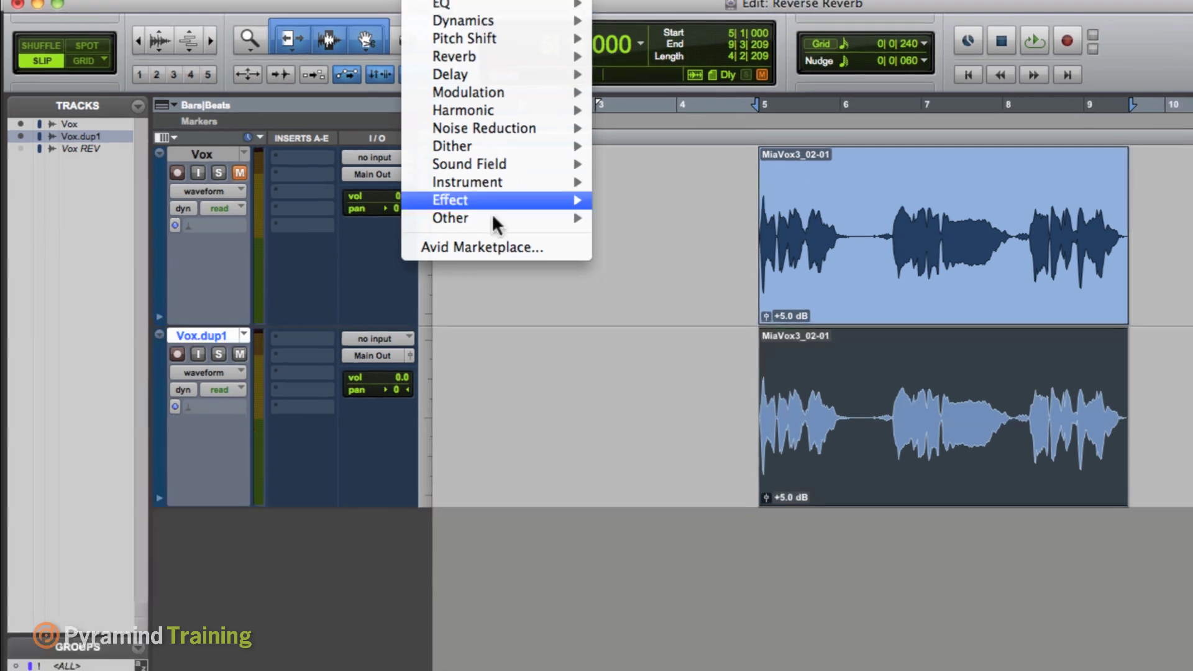
mouse_move(447, 268)
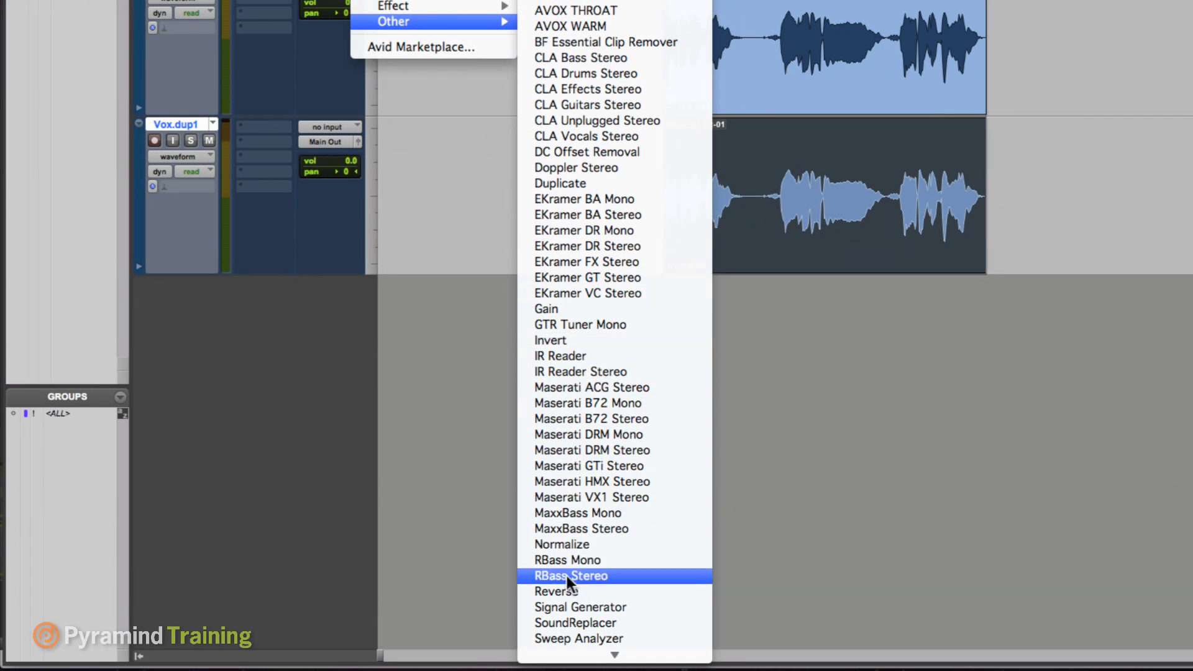
click(565, 592)
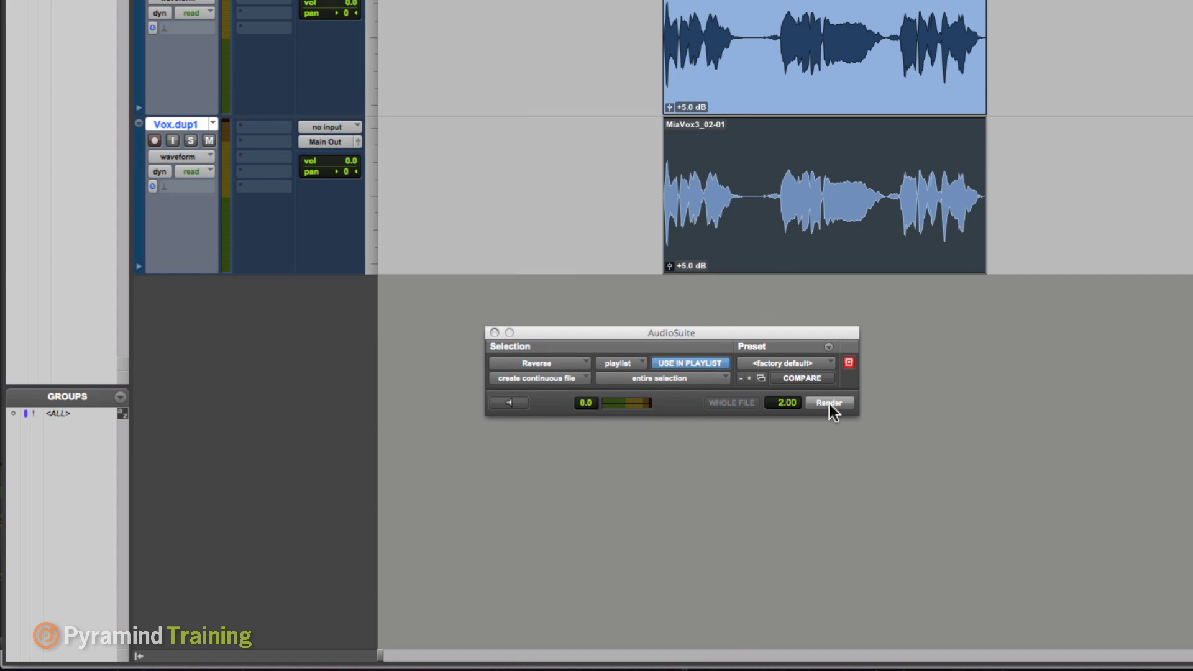
drag(791, 334, 773, 331)
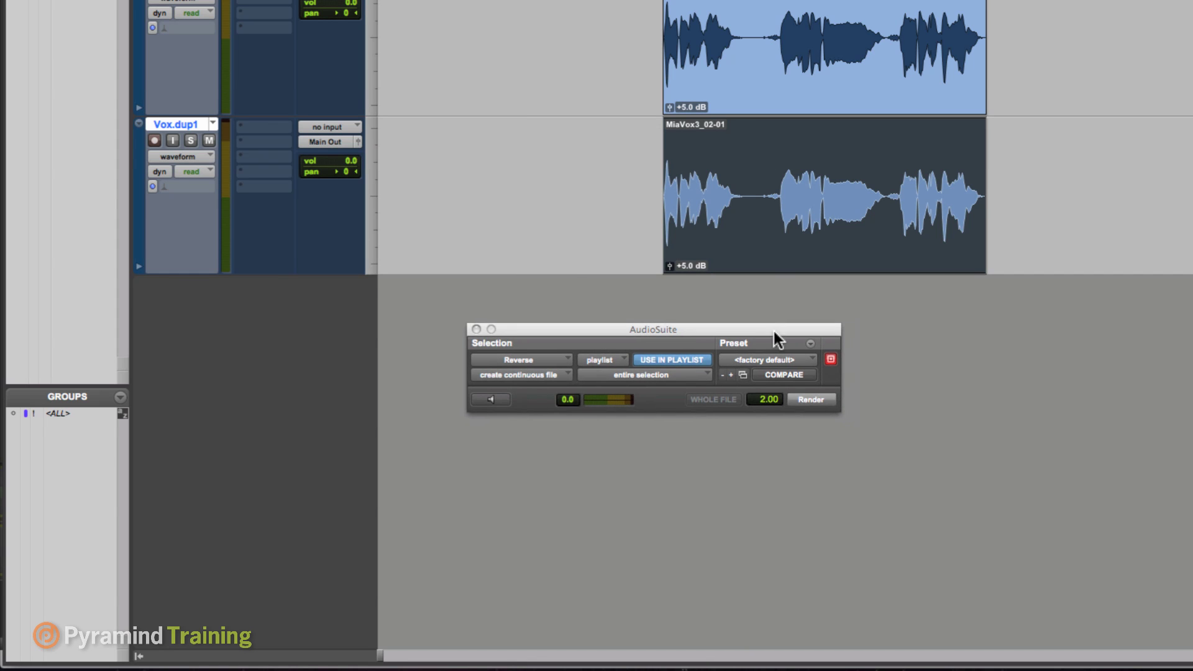
click(812, 400)
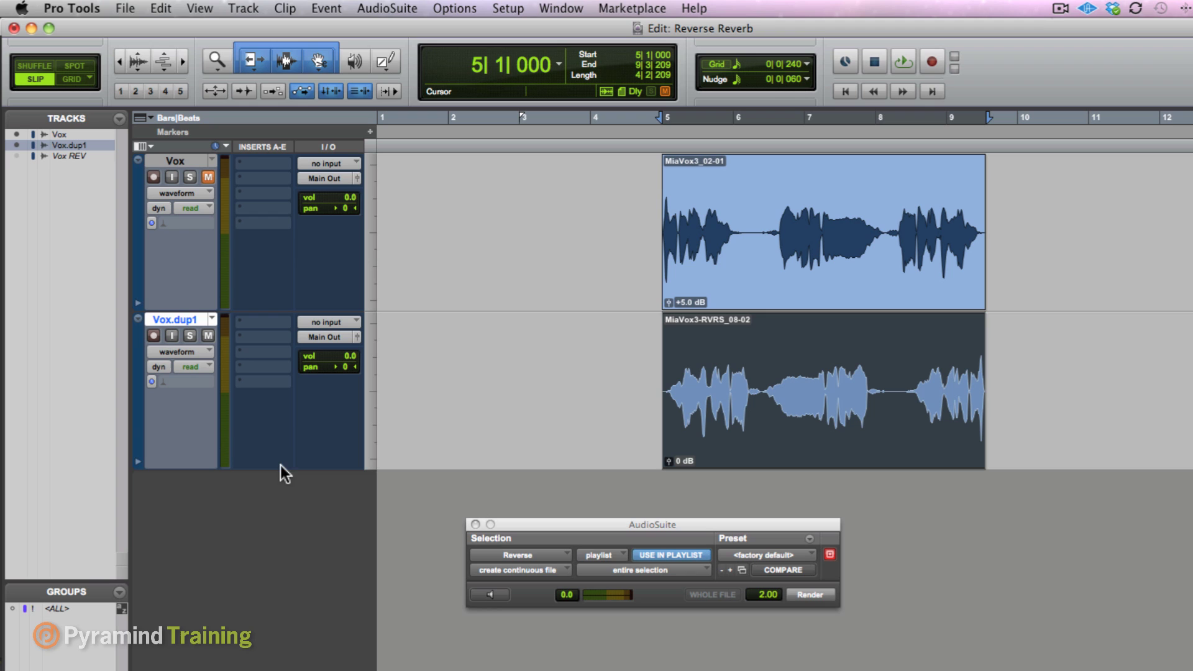
key(space)
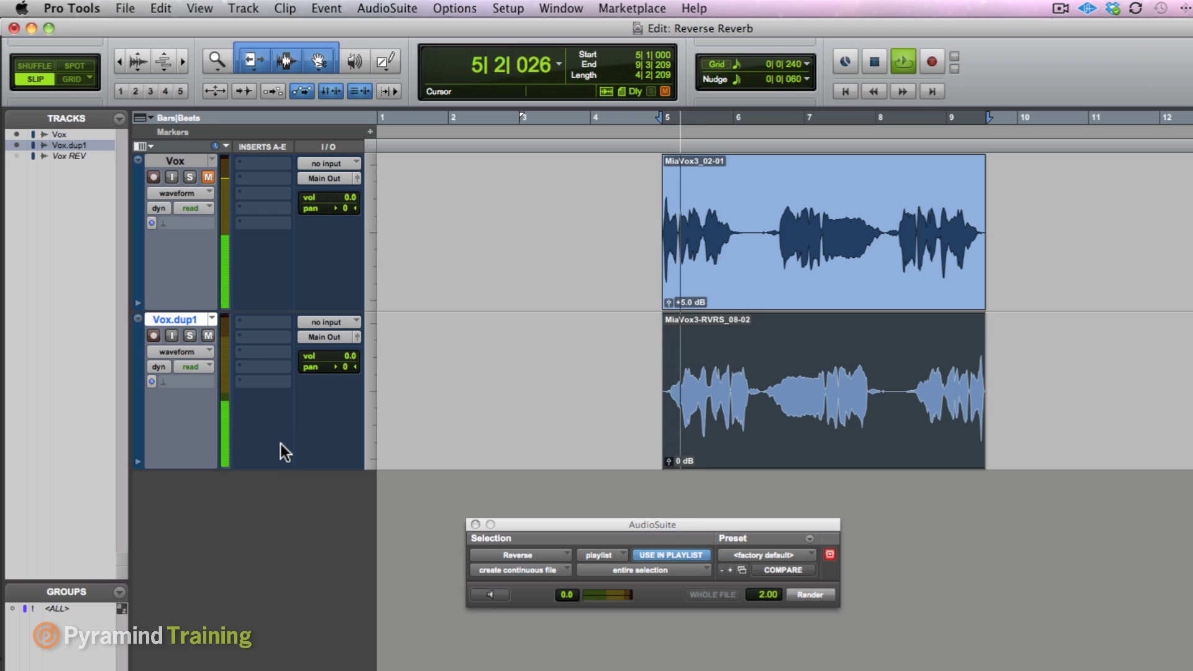
key(space)
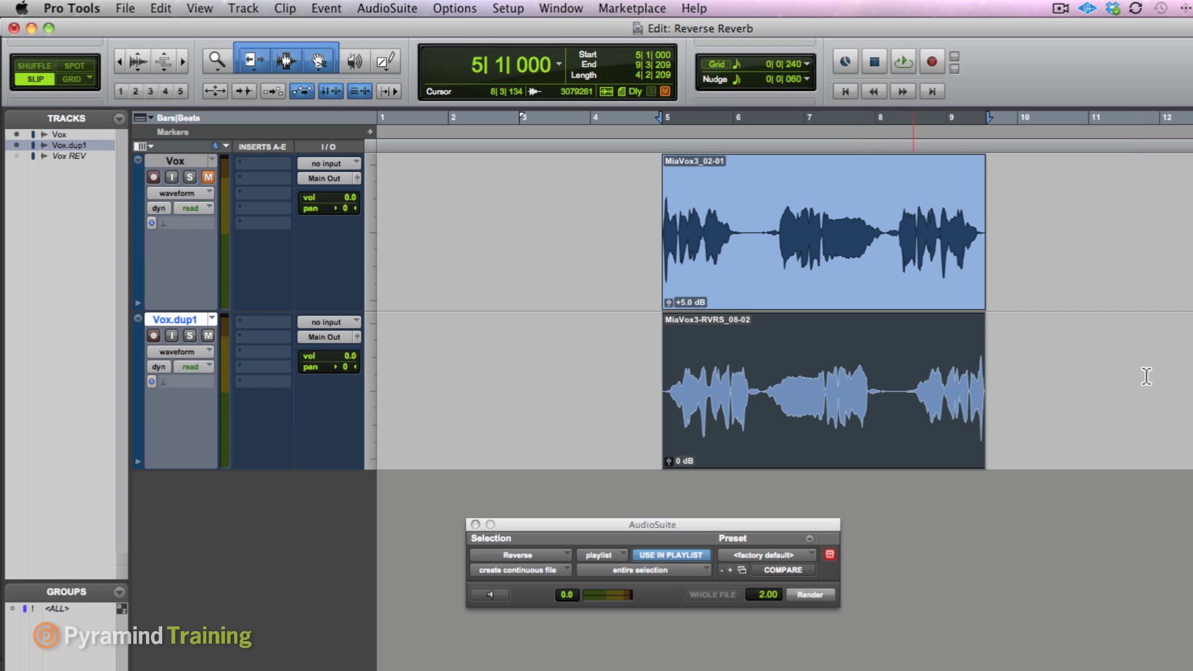
shift+click(1170, 365)
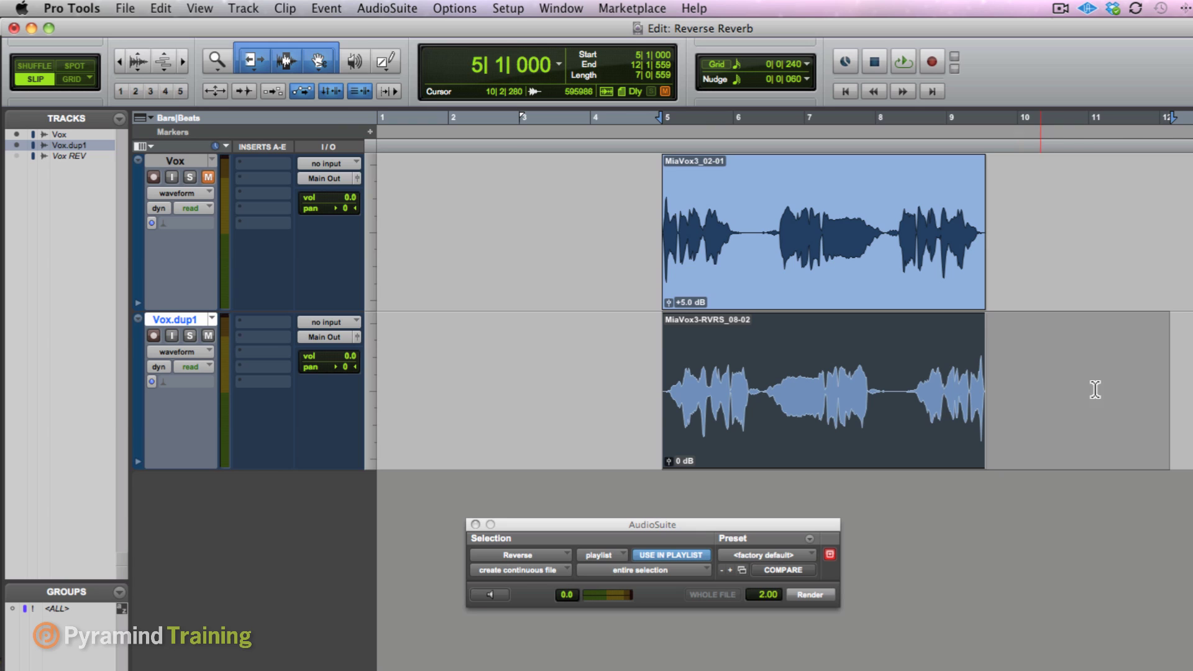
click(381, 9)
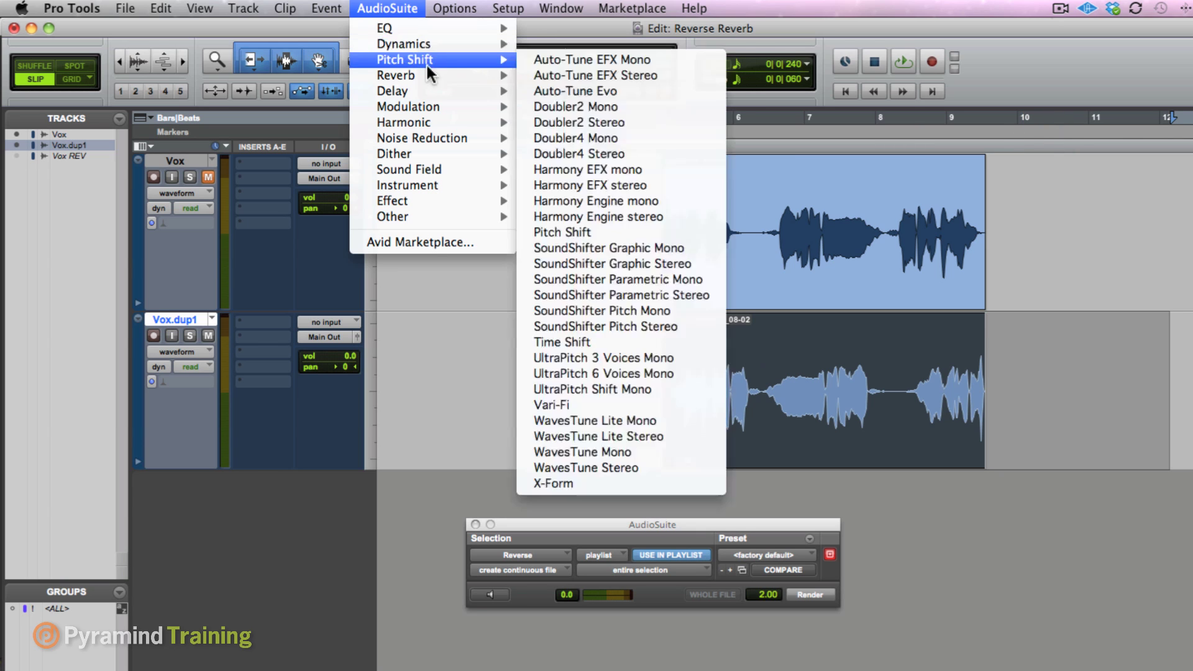
mouse_move(420, 75)
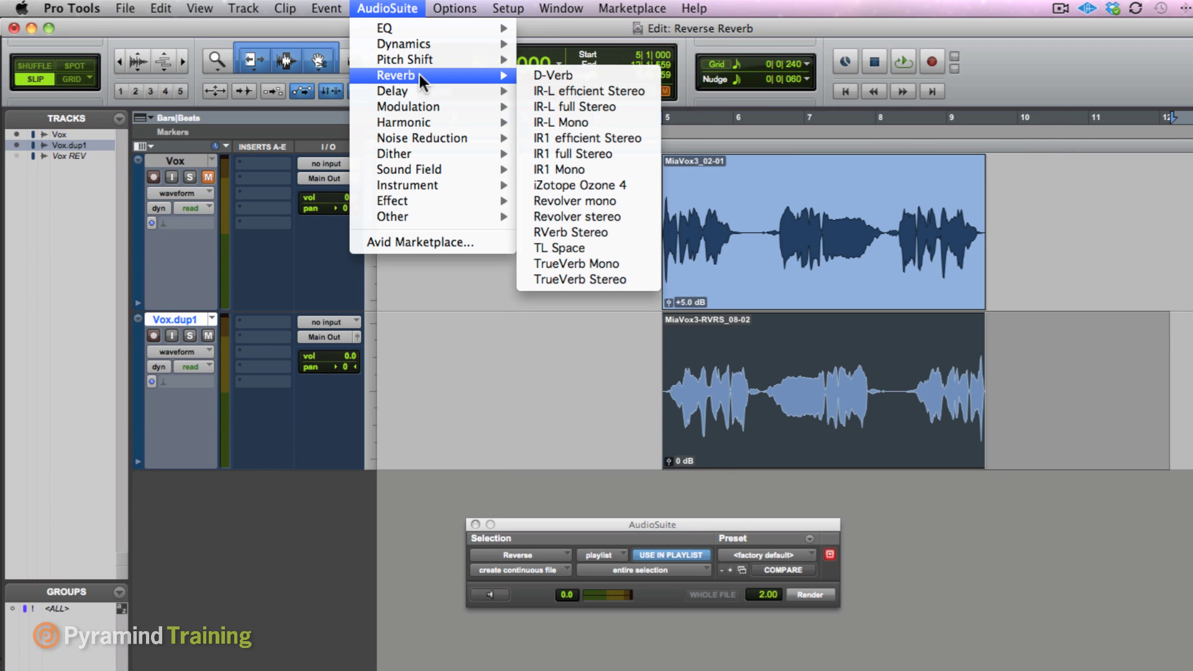
click(547, 75)
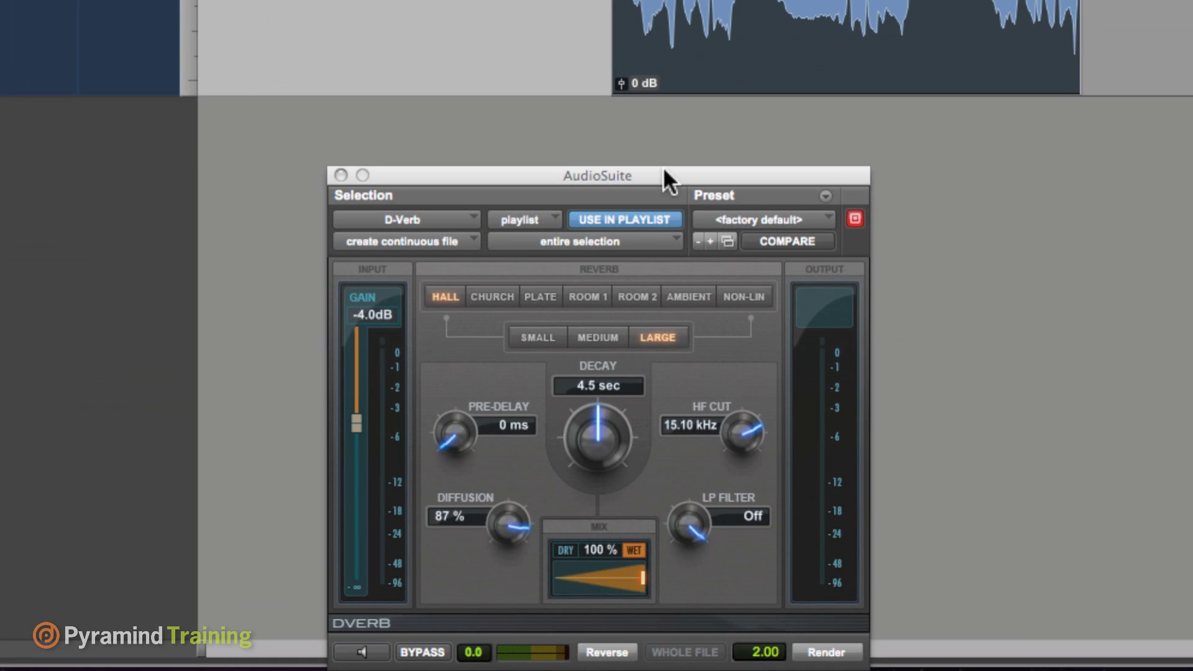
drag(665, 169, 660, 126)
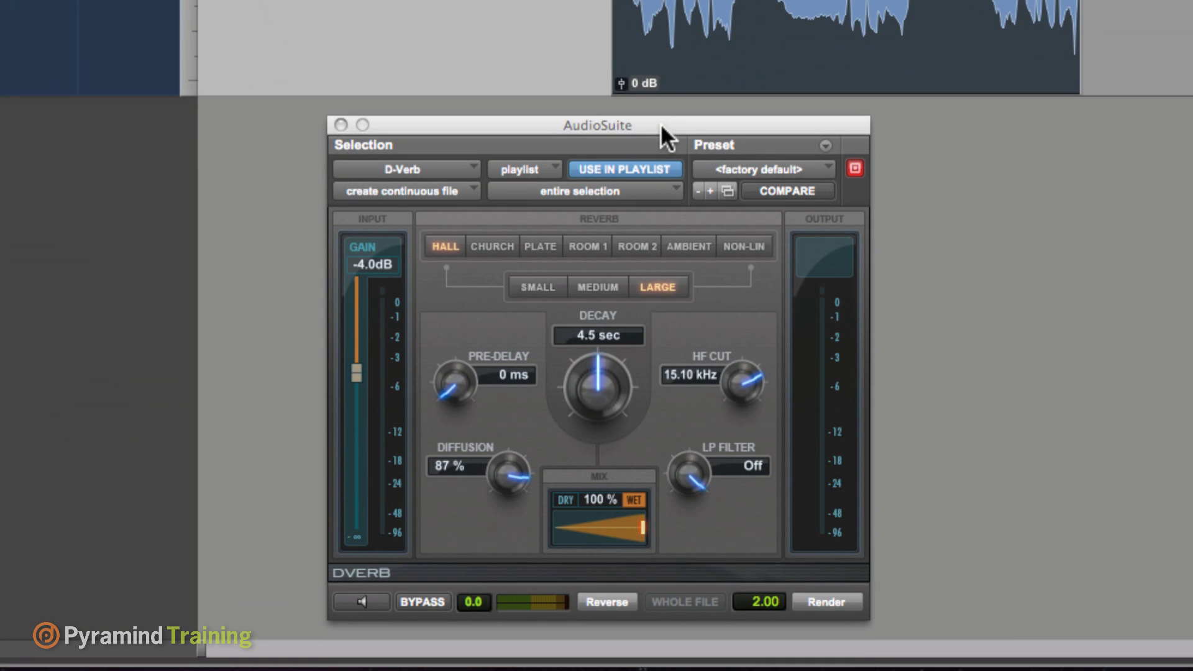
click(643, 527)
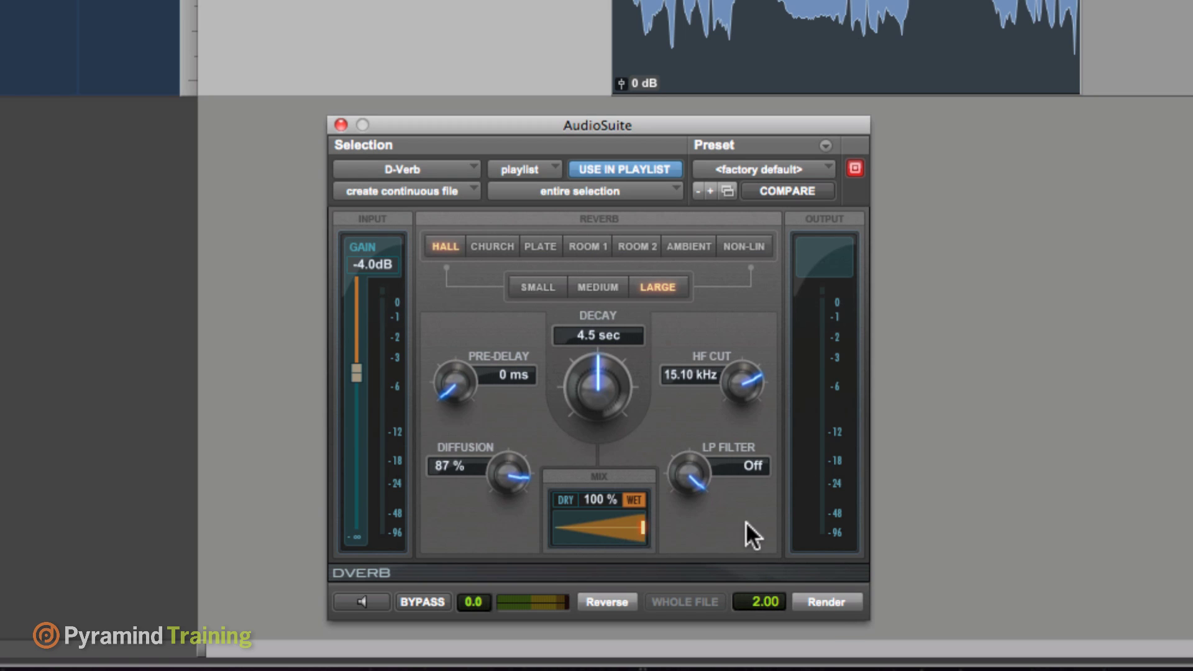
click(826, 602)
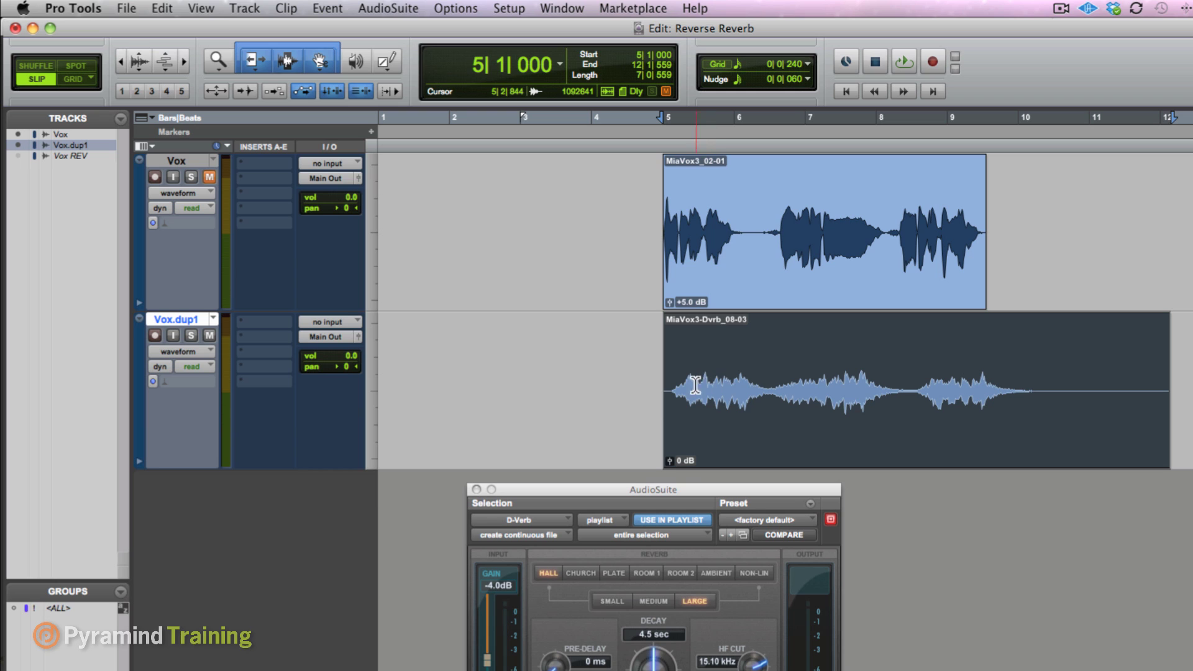
key(space)
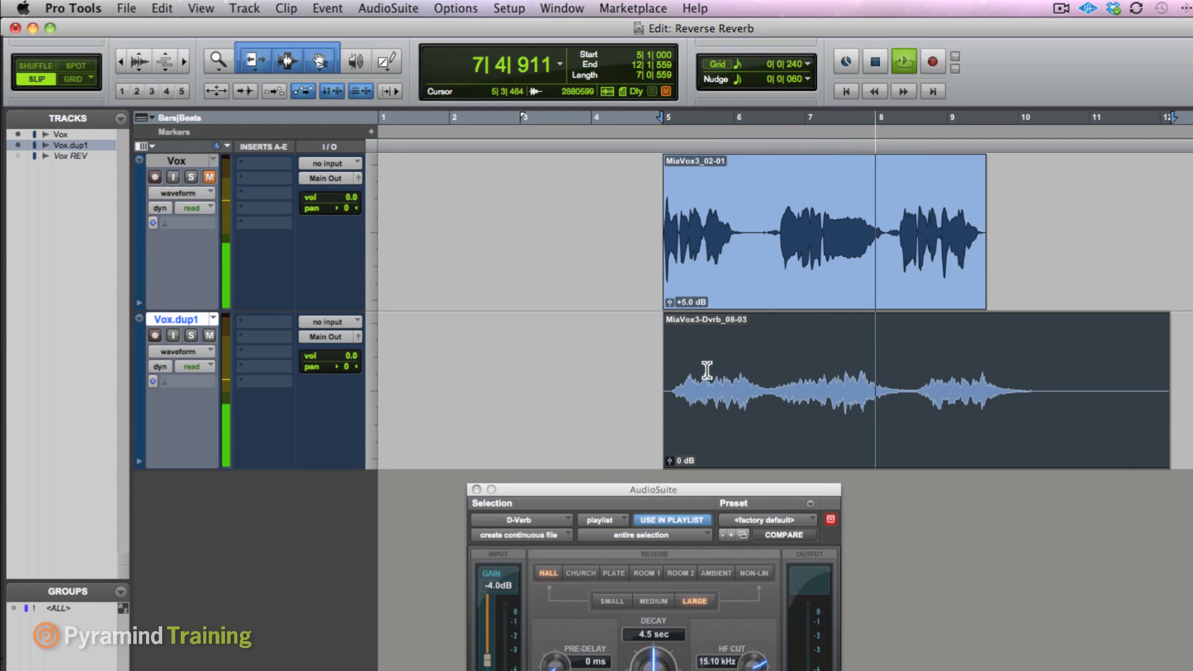
key(space)
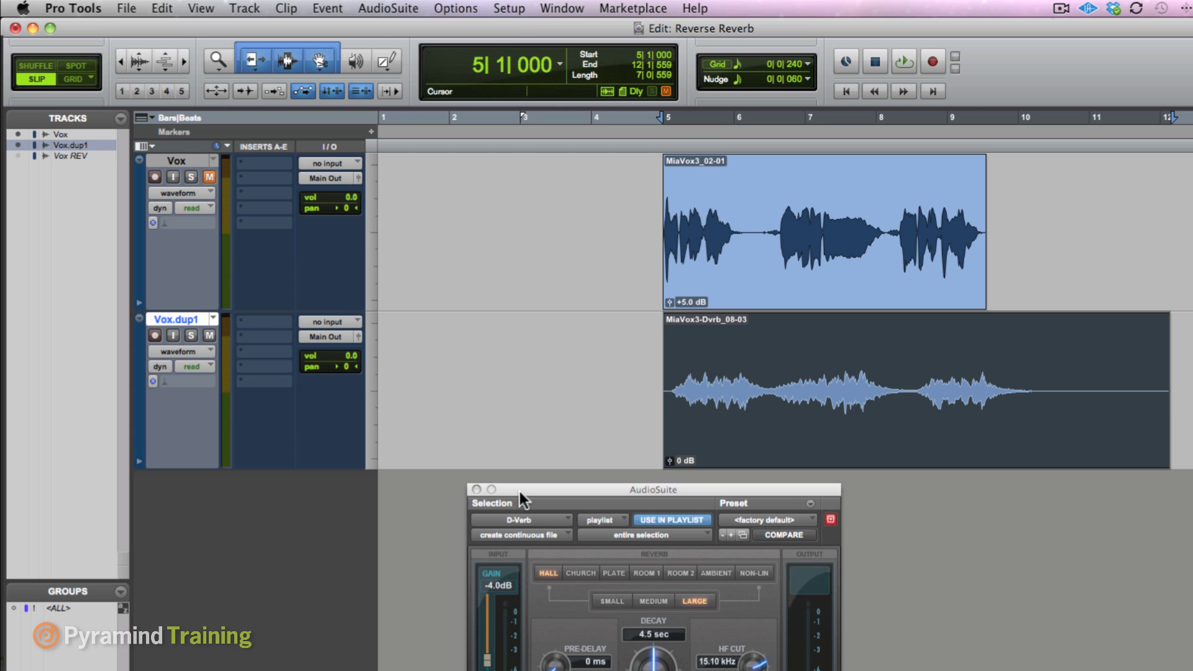
Step: Apply AudioSuite Reverse to the reverb clip on Vox.dup1, creating MiaVox3-RVRS_09-04
click(388, 8)
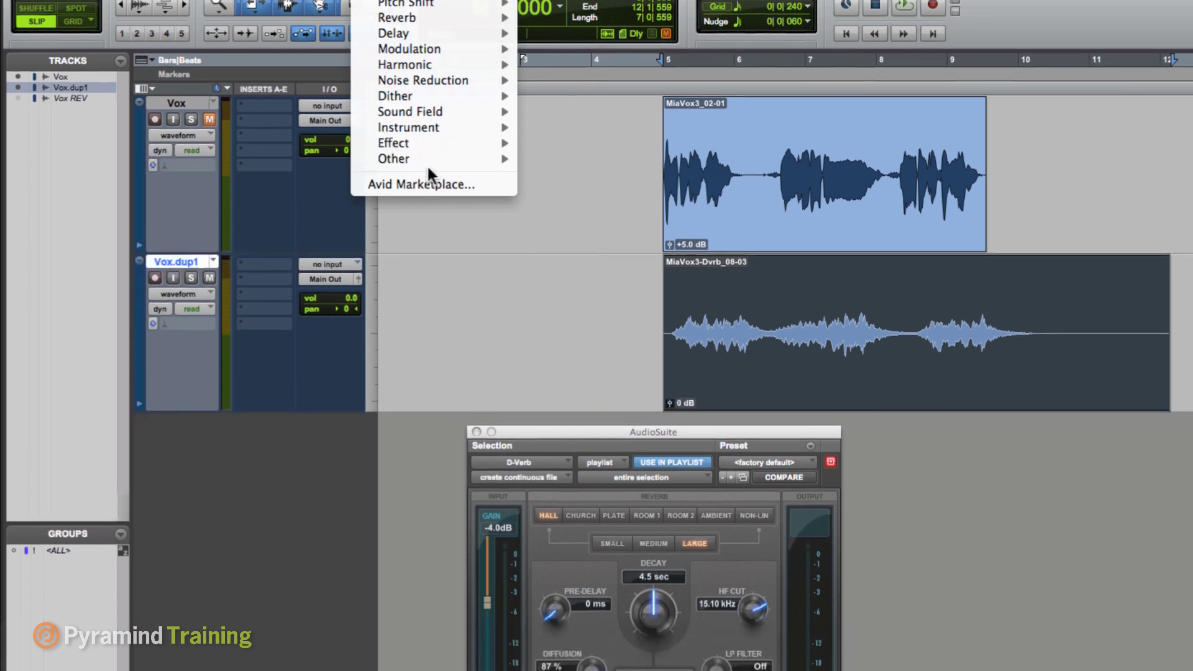
mouse_move(445, 162)
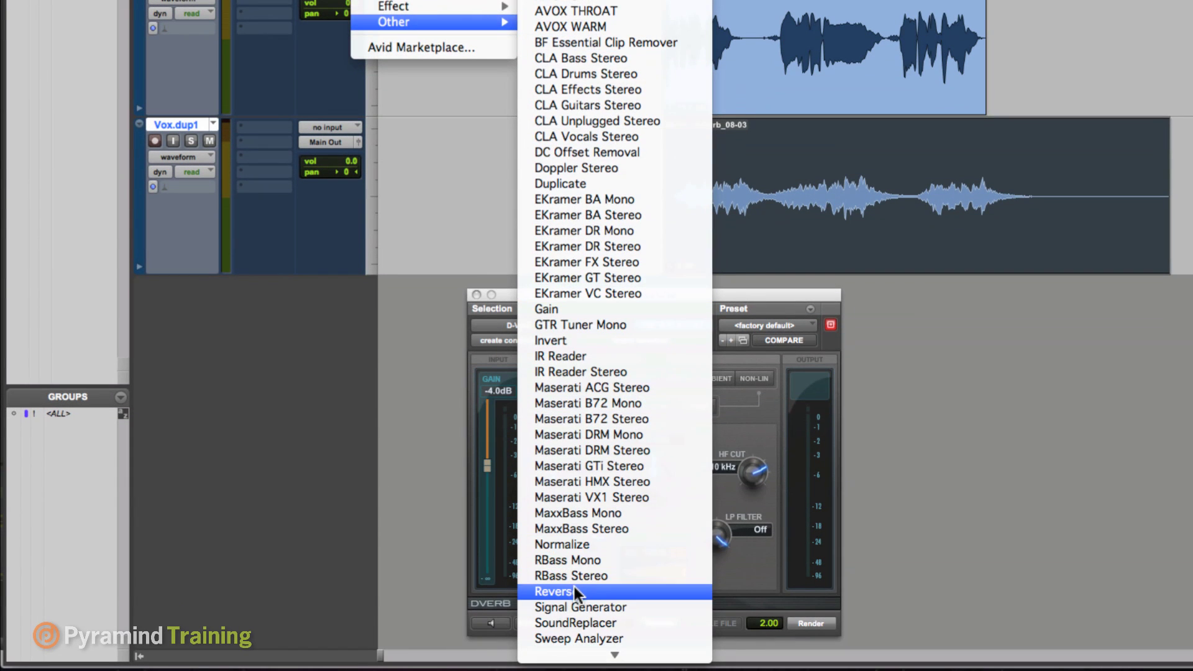
click(574, 592)
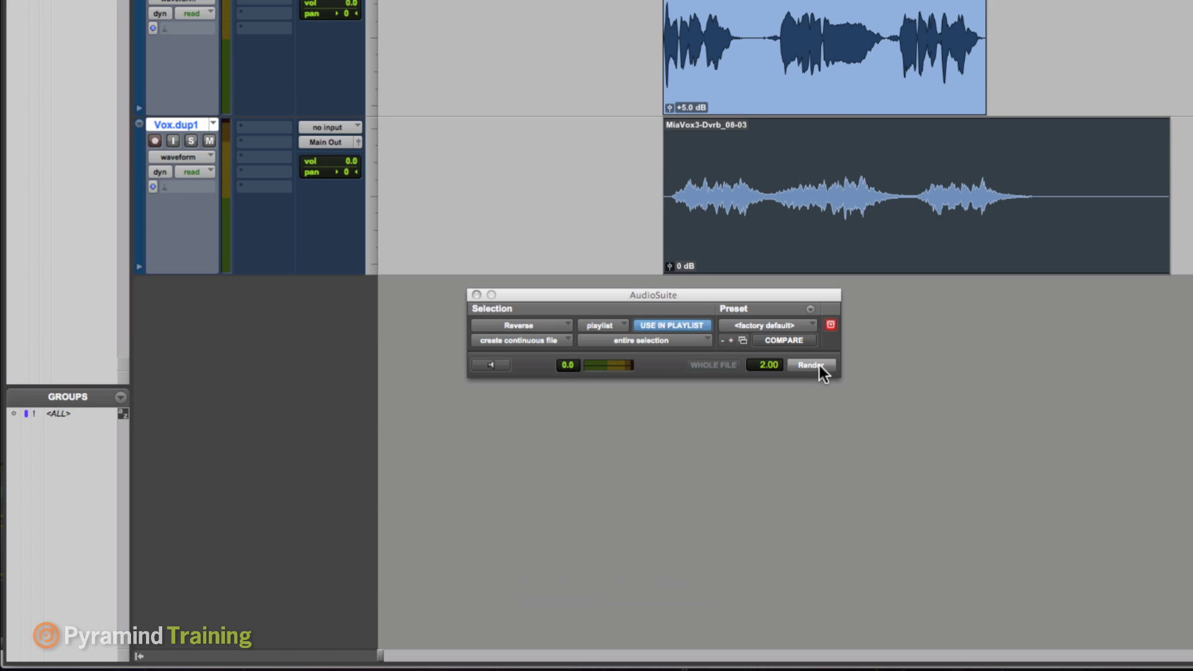
click(819, 365)
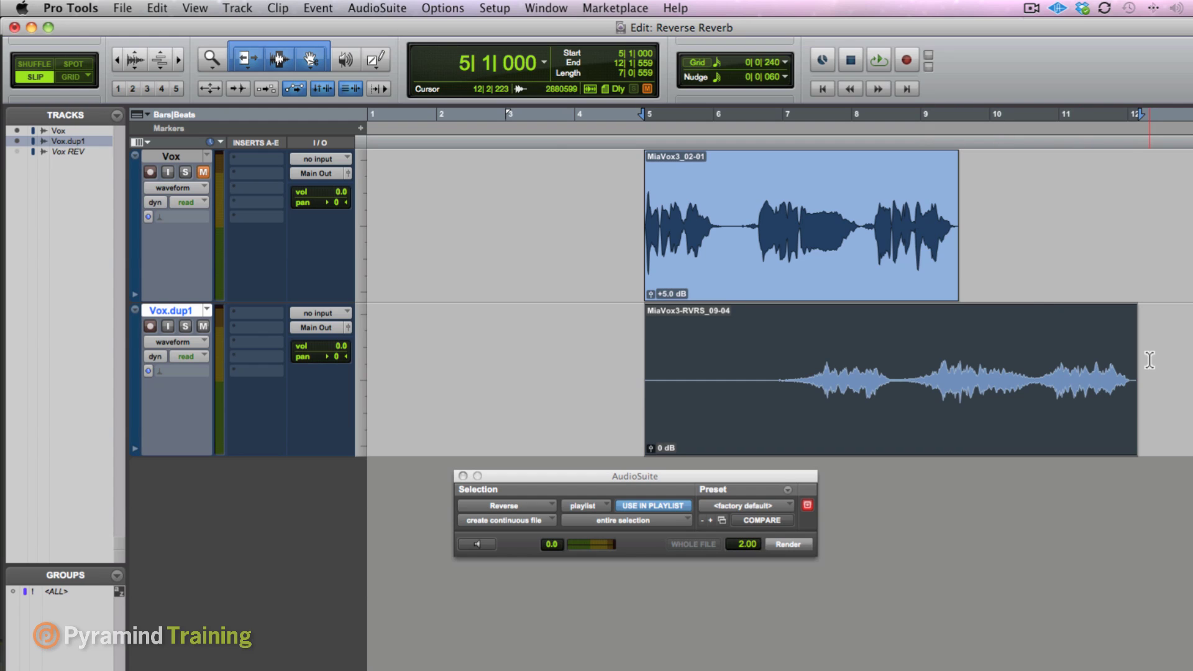
Step: Align the reversed reverb clip's end to the Vox clip's end at 9|3|209, then play
click(930, 183)
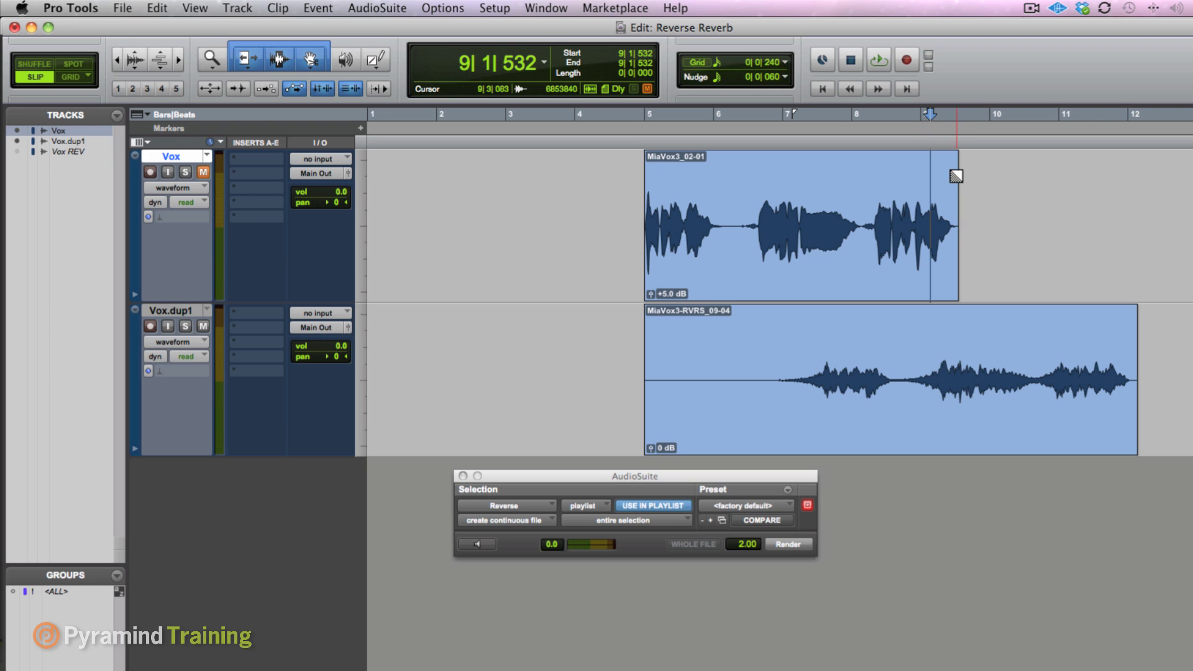
key(Tab)
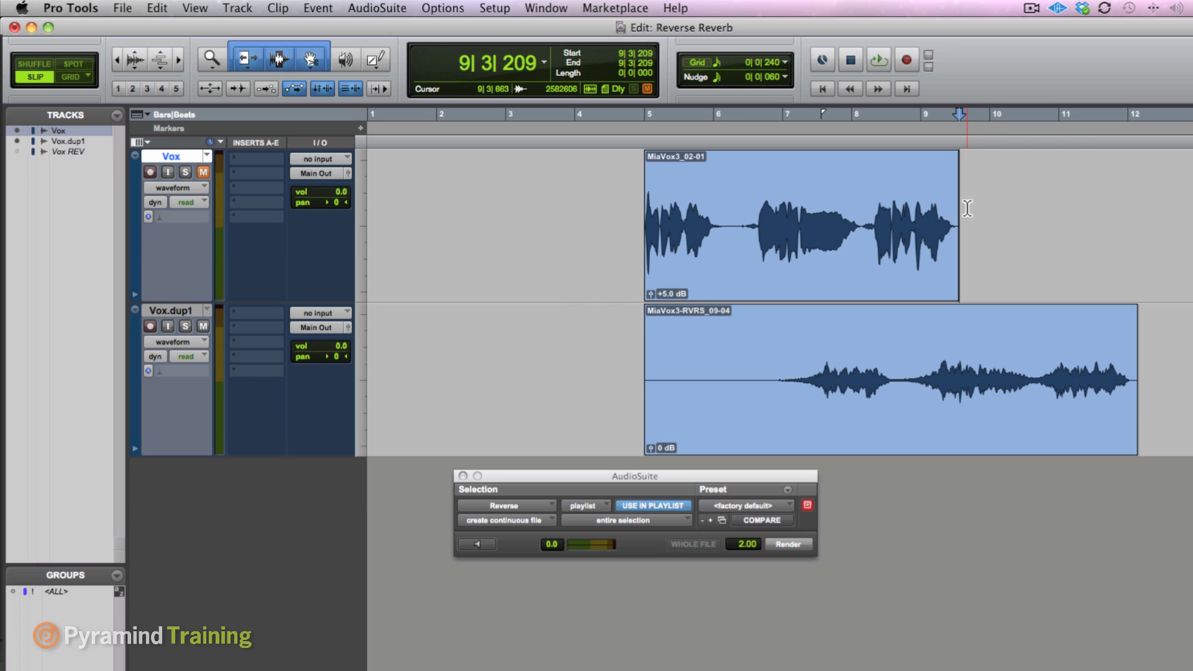
ctrl+super+click(986, 423)
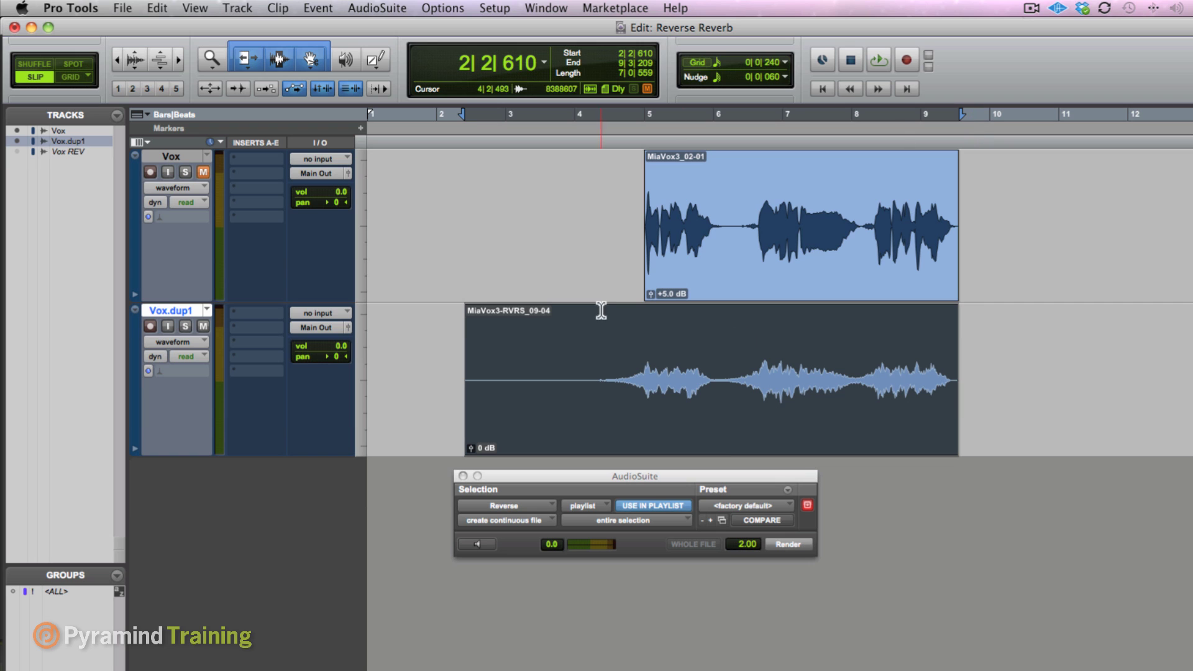
key(space)
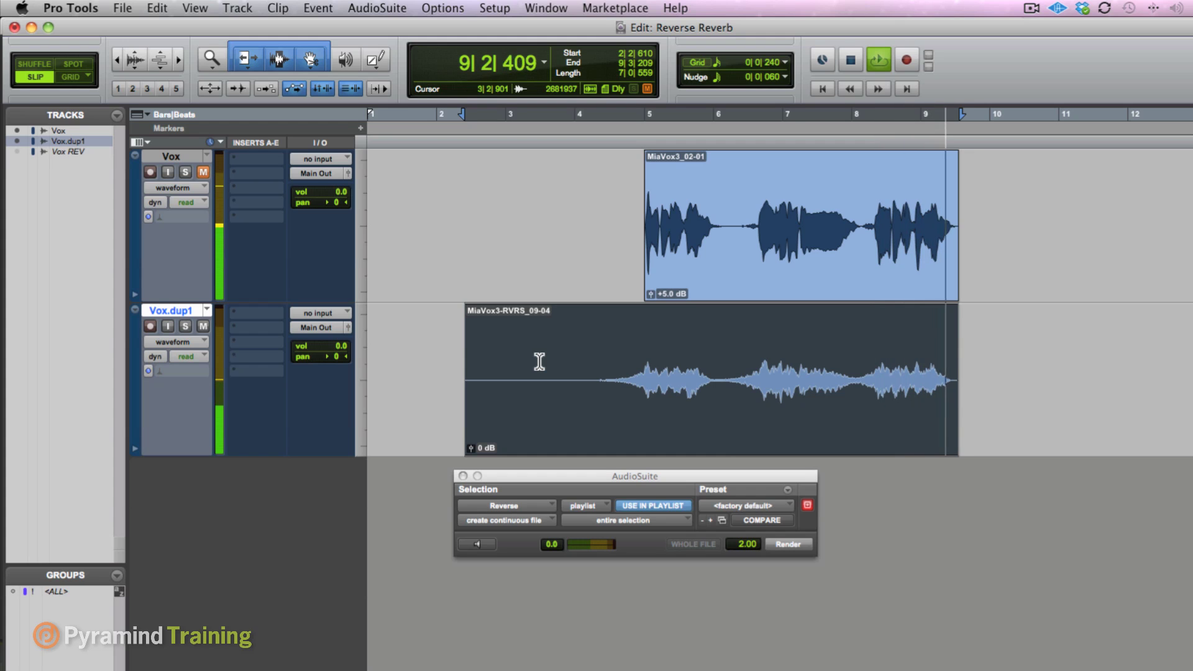
Step: Unmute Vox and play both tracks from near bar 4 to hear the reverb swell
key(space)
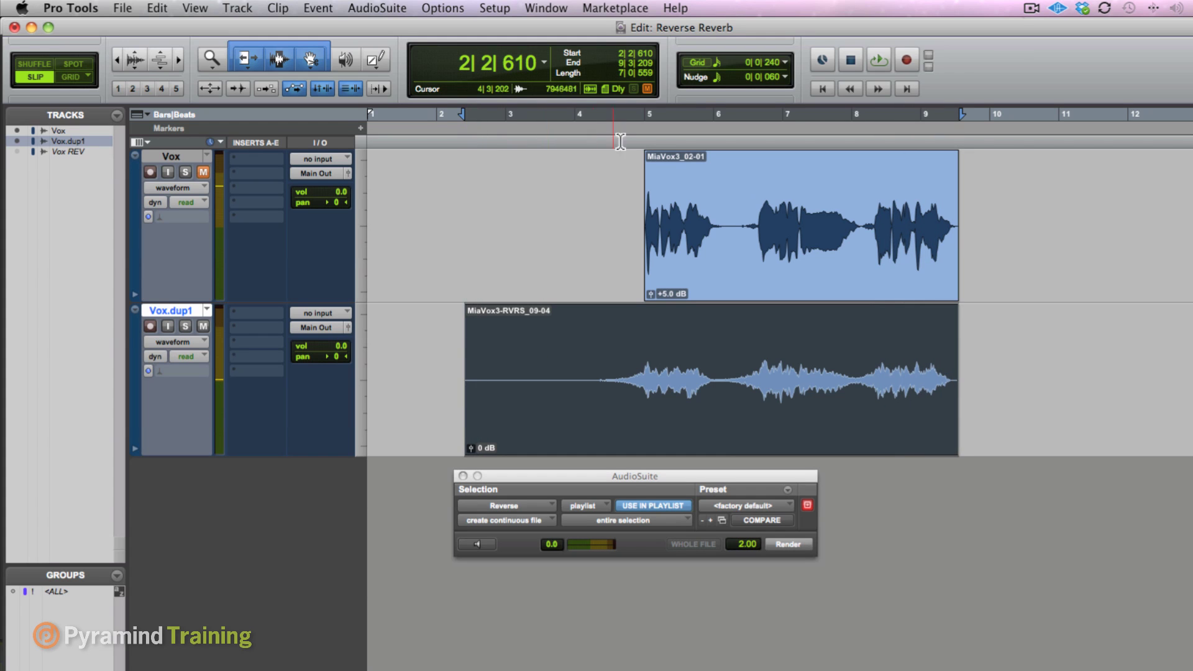
click(571, 115)
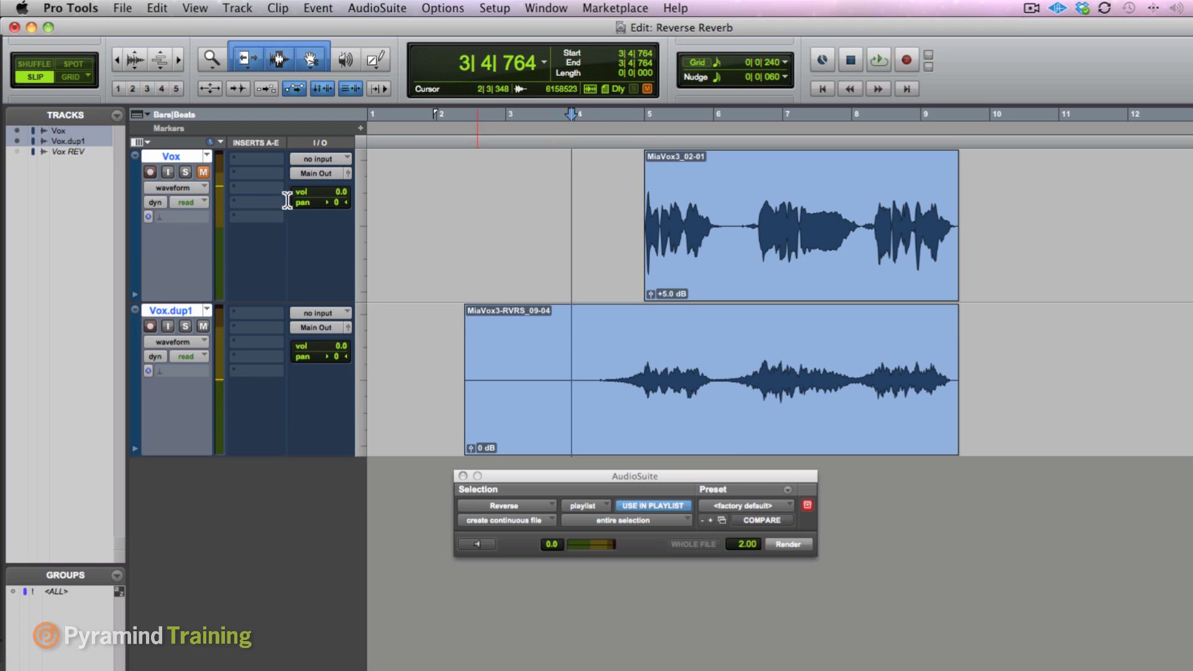
click(202, 173)
key(space)
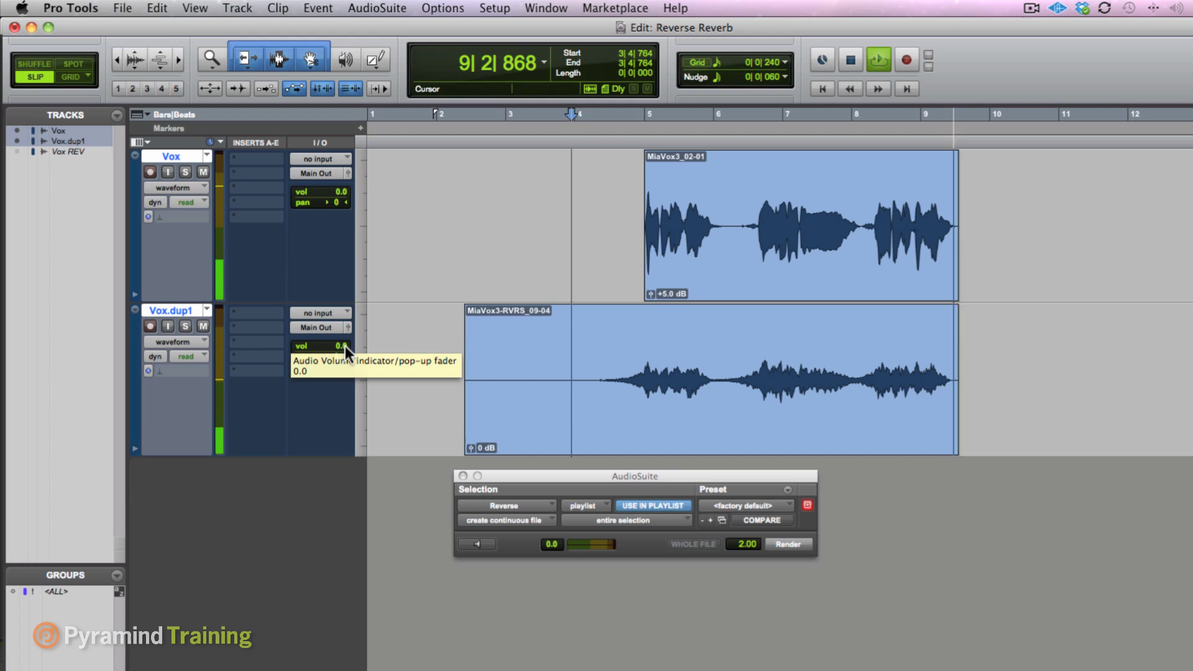
key(space)
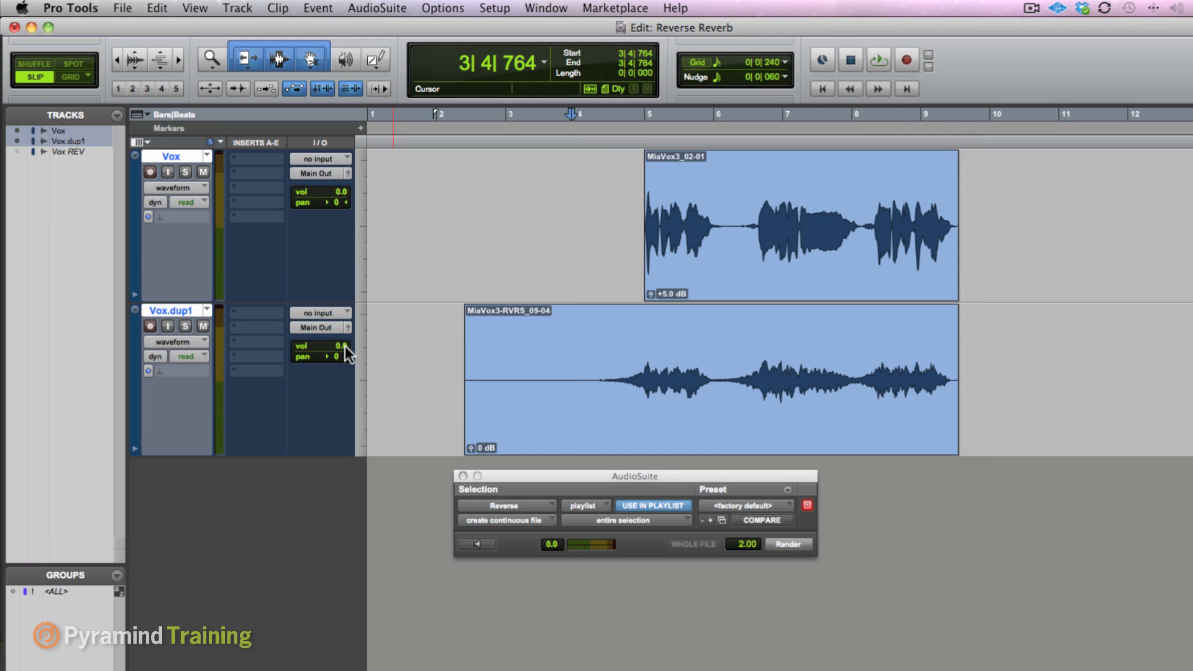
click(975, 292)
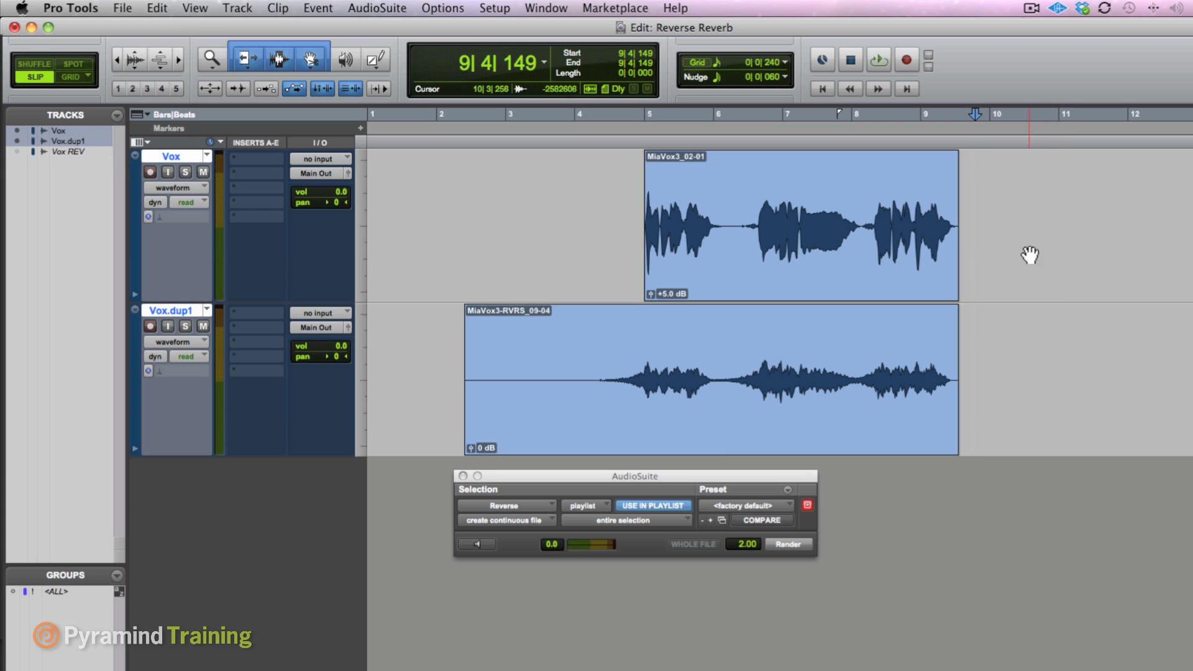
Step: Hide and deactivate the Vox.dup1 track and close the AudioSuite window
alt+click(180, 309)
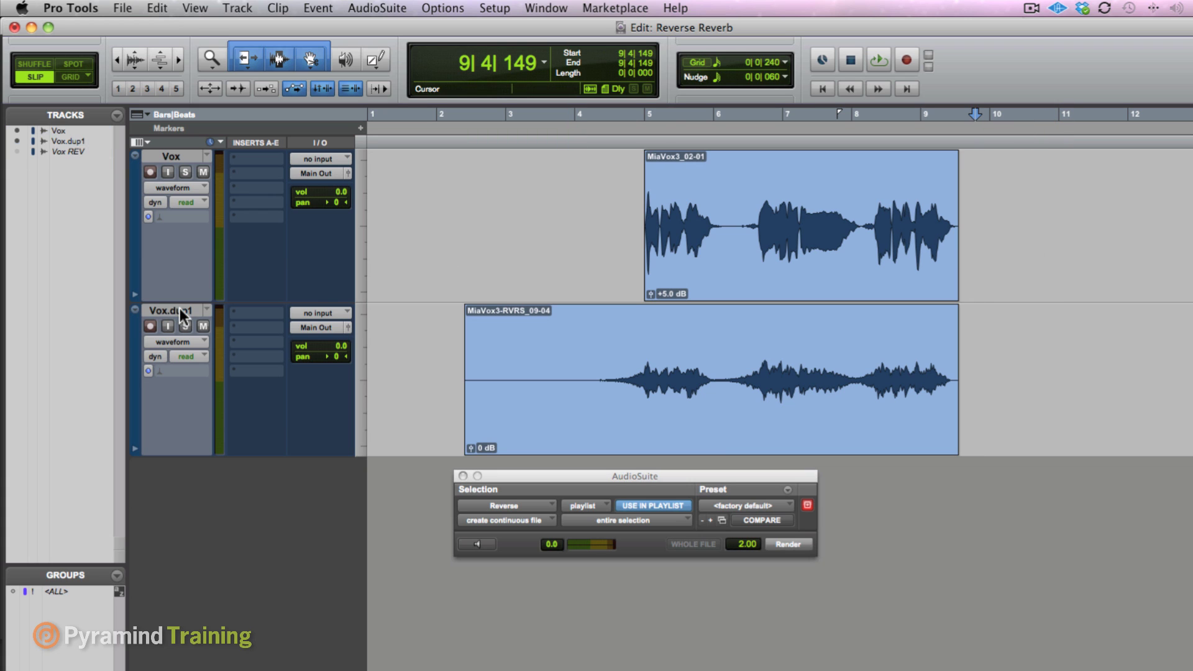
click(180, 308)
right_click(180, 308)
click(270, 330)
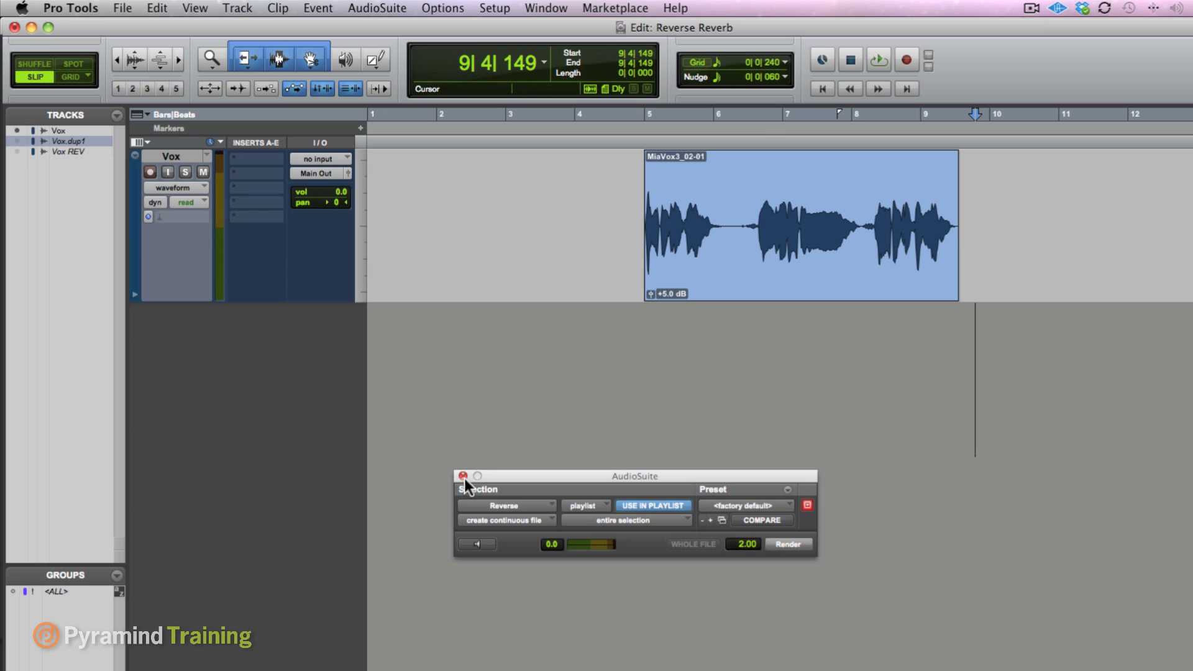
click(463, 476)
Step: Select the Vox vocal clip with the selection extended back to 3|2|054
click(795, 291)
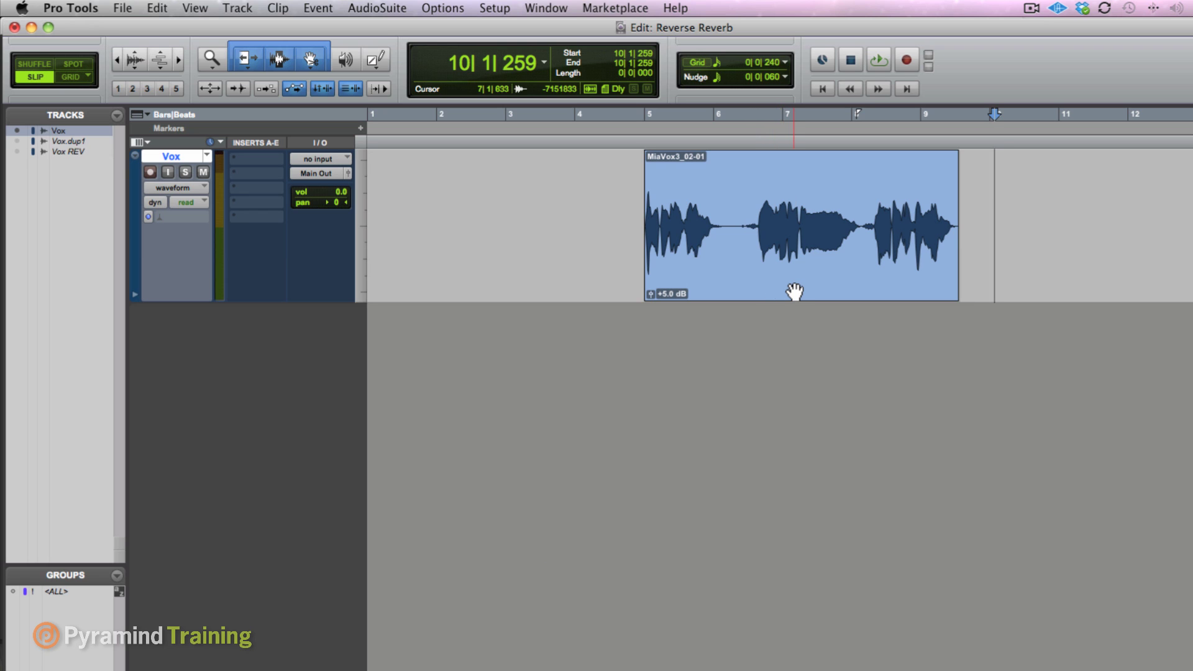
click(795, 283)
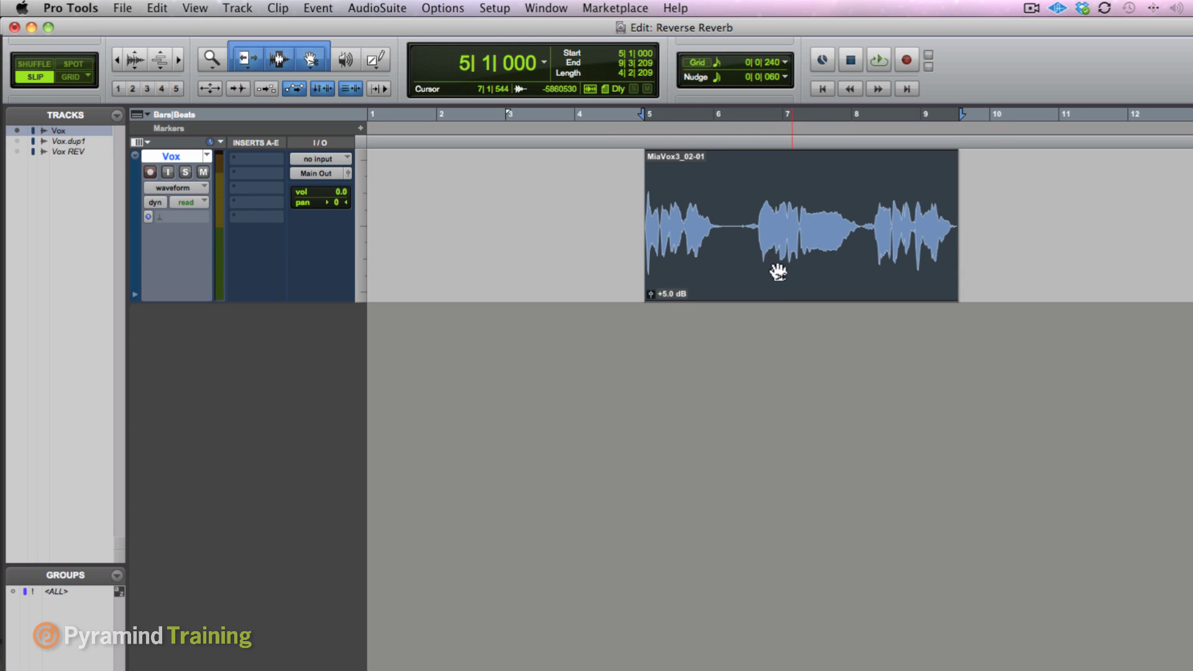
shift+click(523, 206)
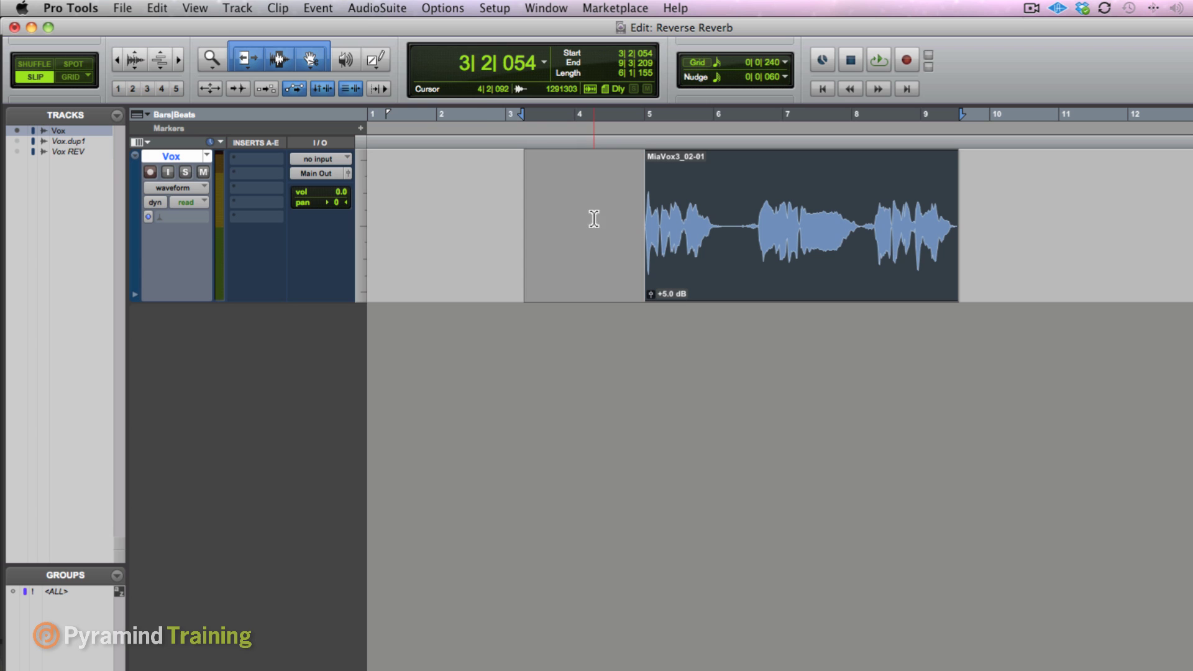
click(377, 9)
Step: Render D-Verb in reverse mode on the selection, producing MiaVox3-RVRS_11-01
mouse_move(401, 74)
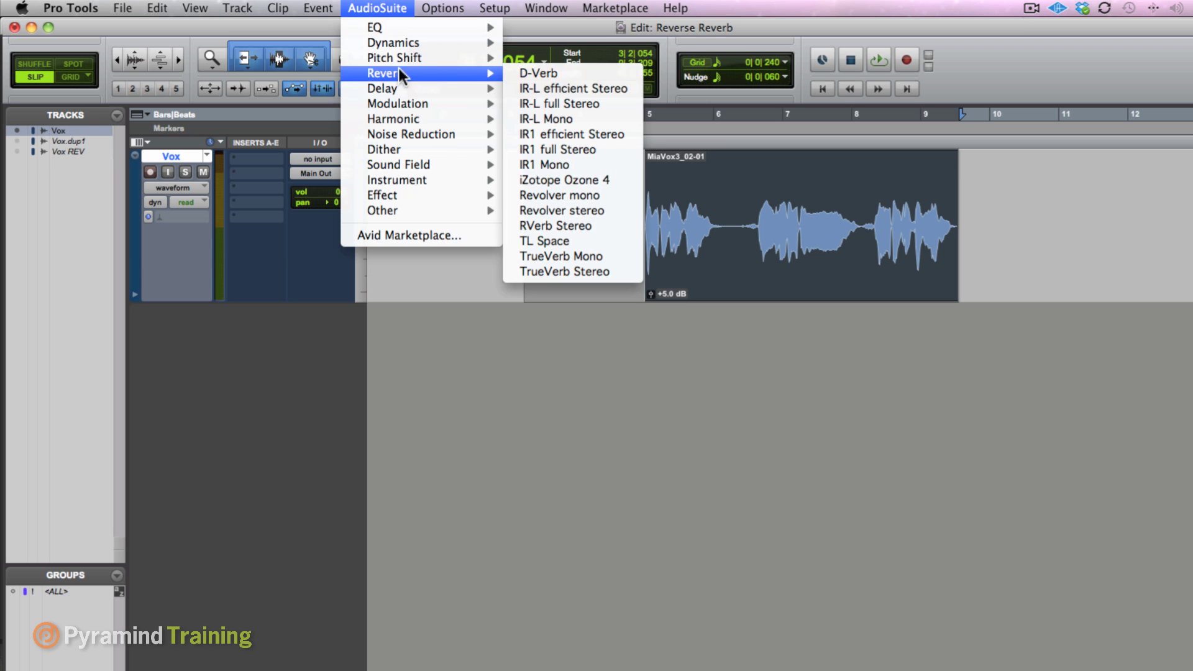
click(535, 72)
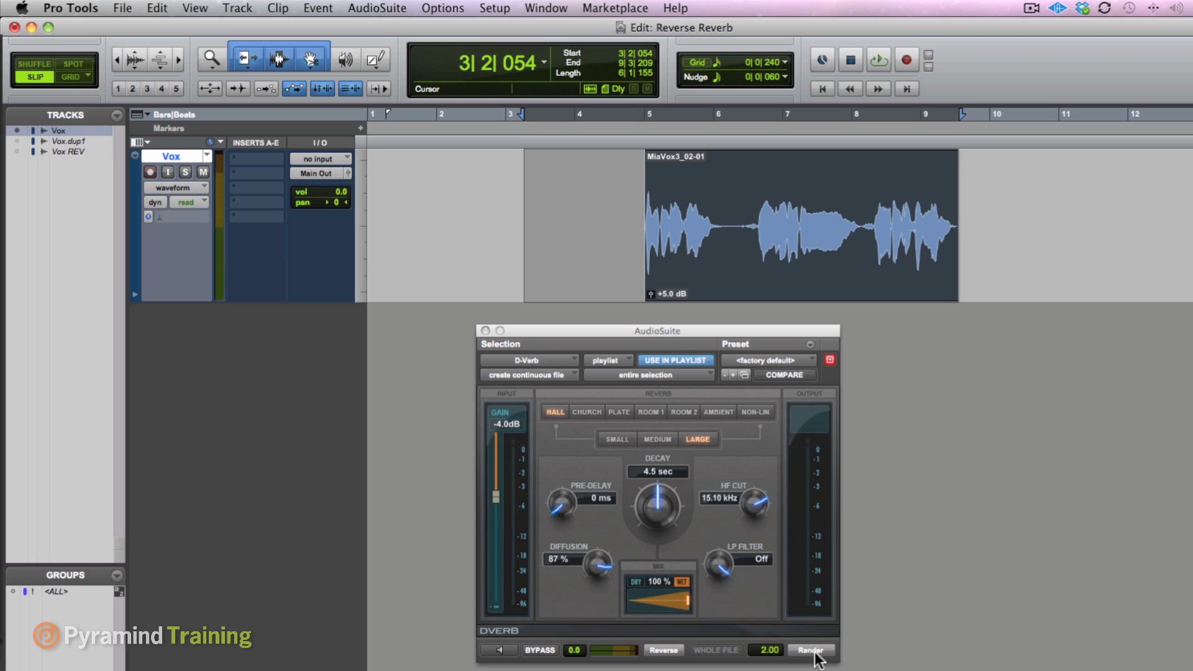
click(664, 651)
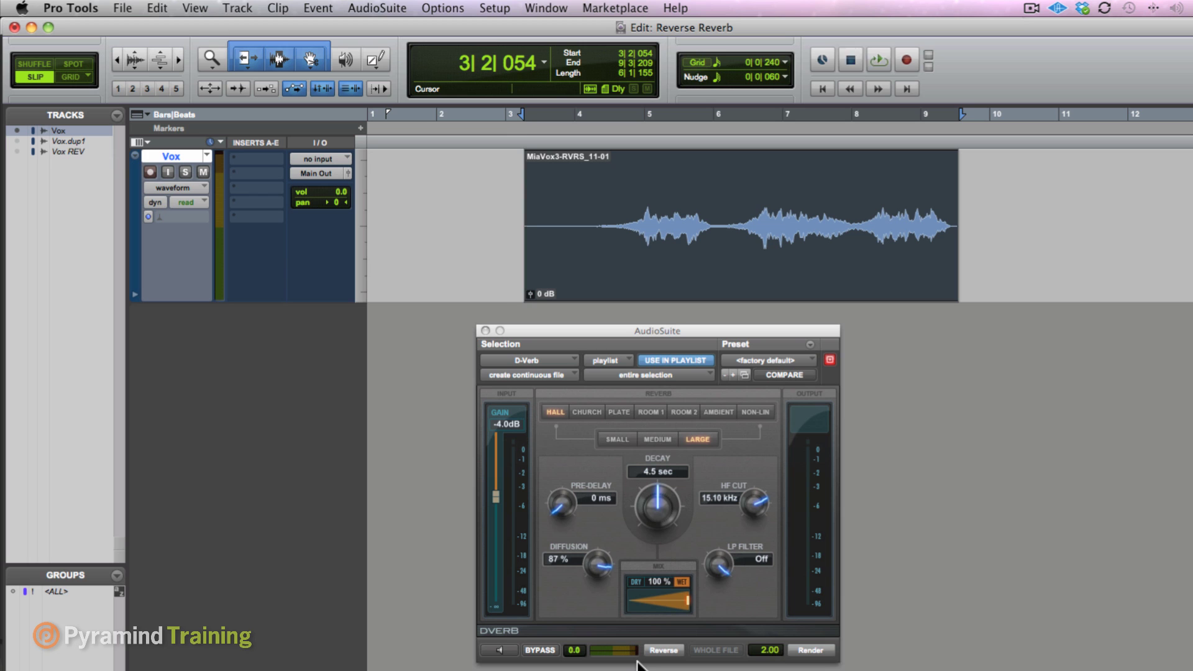
key(space)
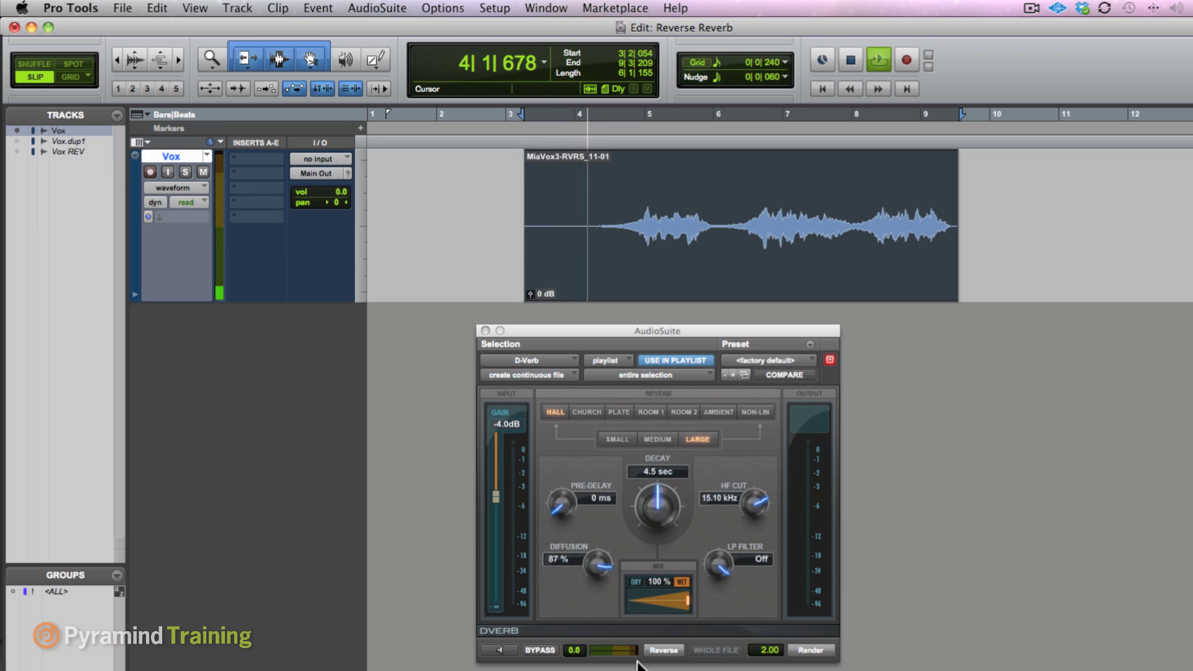